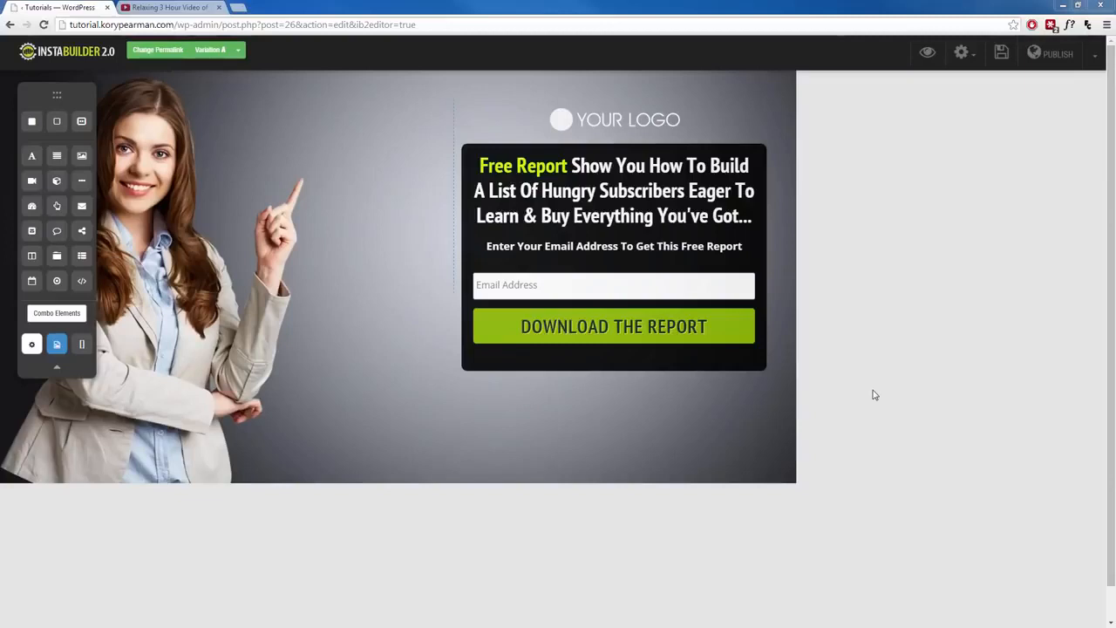
left_click(357, 308)
left_click(196, 201)
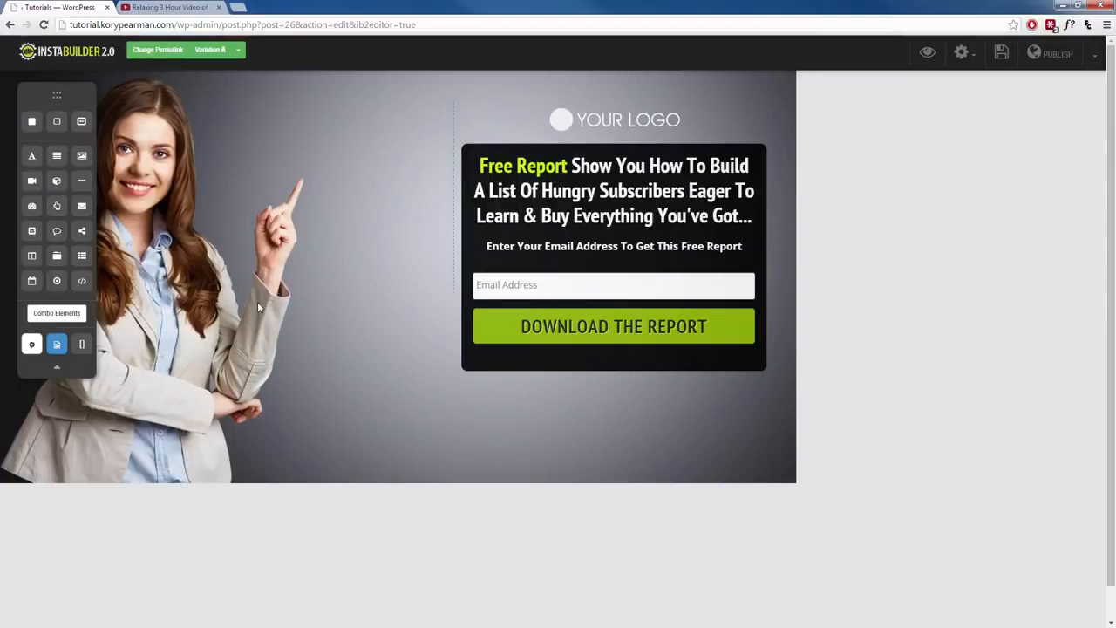
- Open the page settings panel for the landing page
left_click(964, 61)
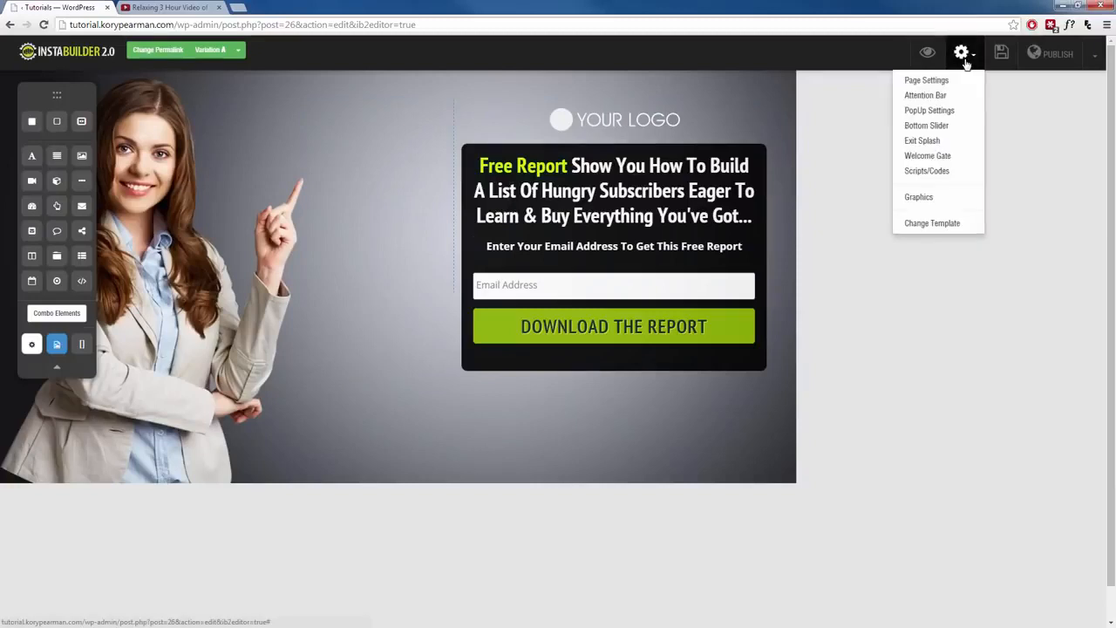
left_click(929, 80)
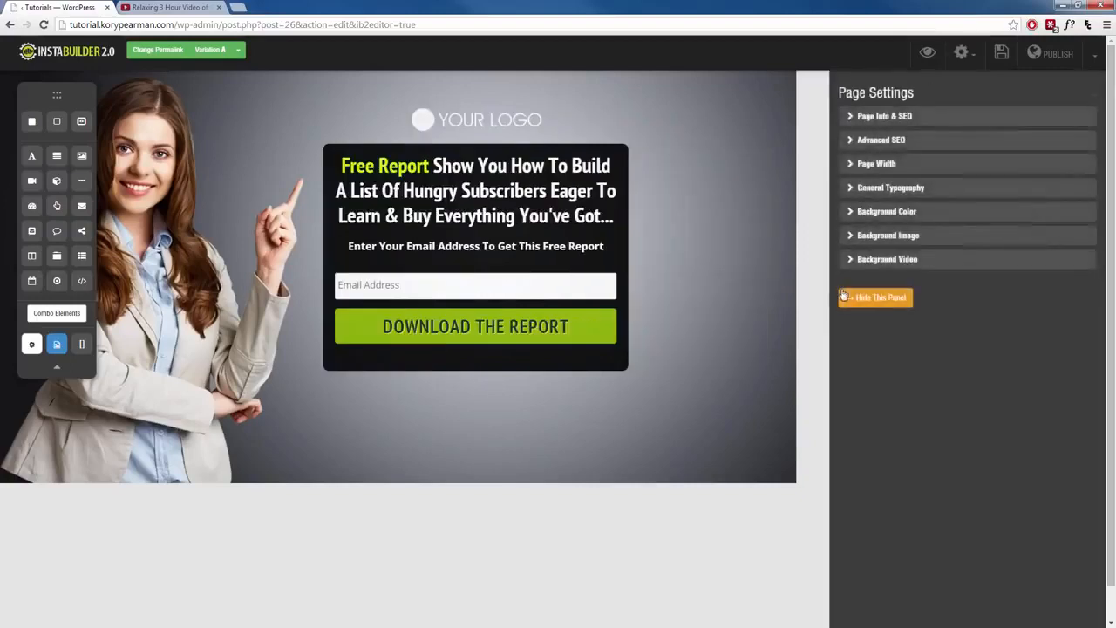
- Try a gold page background colour, then restore the default background colour and return to the settings list
left_click(917, 215)
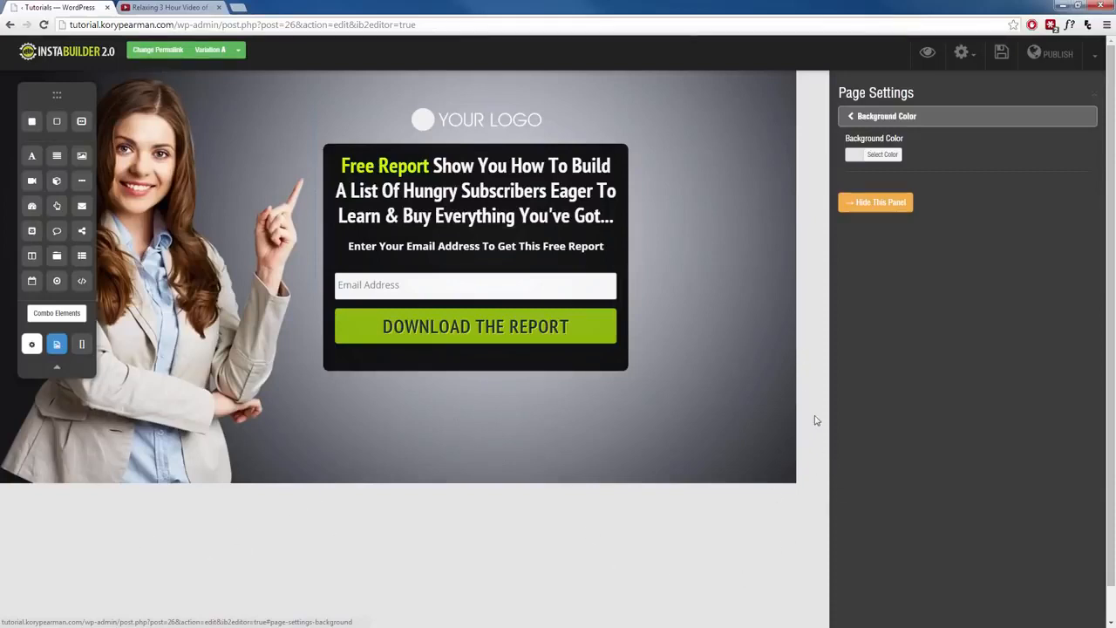
left_click(855, 156)
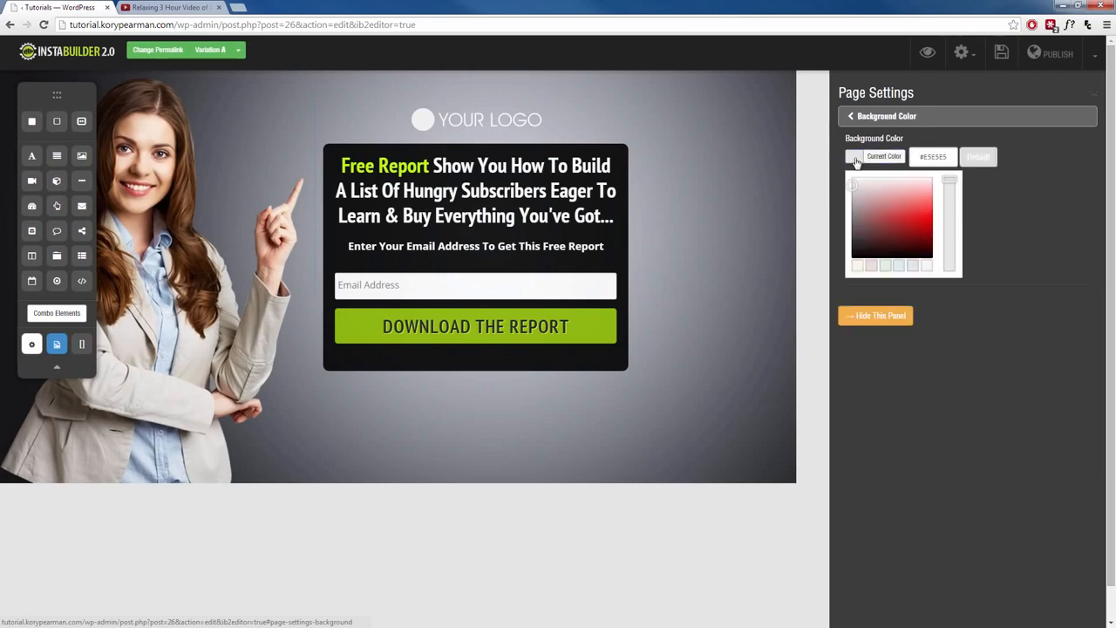
mouse_move(913, 208)
left_mouse_down()
mouse_move(914, 225)
mouse_move(893, 212)
mouse_move(915, 199)
mouse_move(905, 216)
left_mouse_up()
left_click(948, 193)
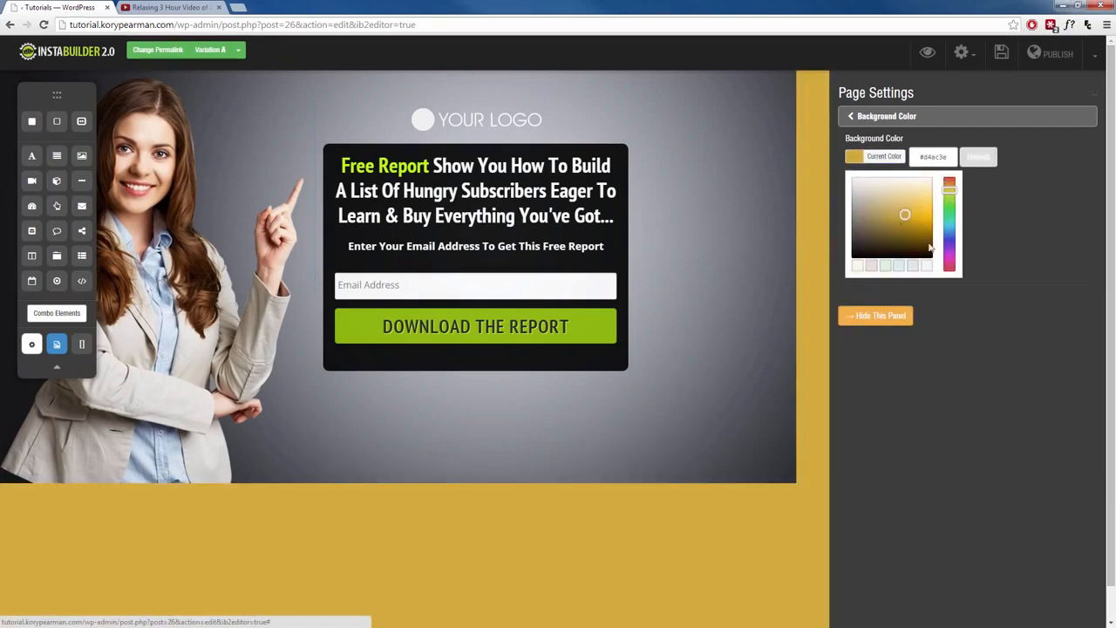
left_click(980, 160)
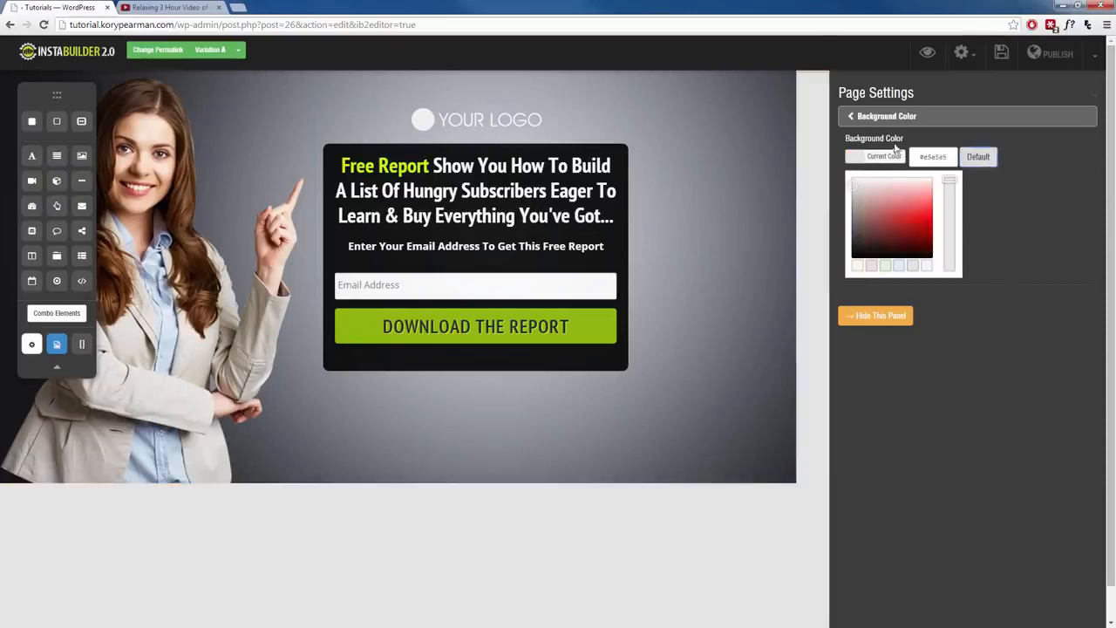
left_click(879, 120)
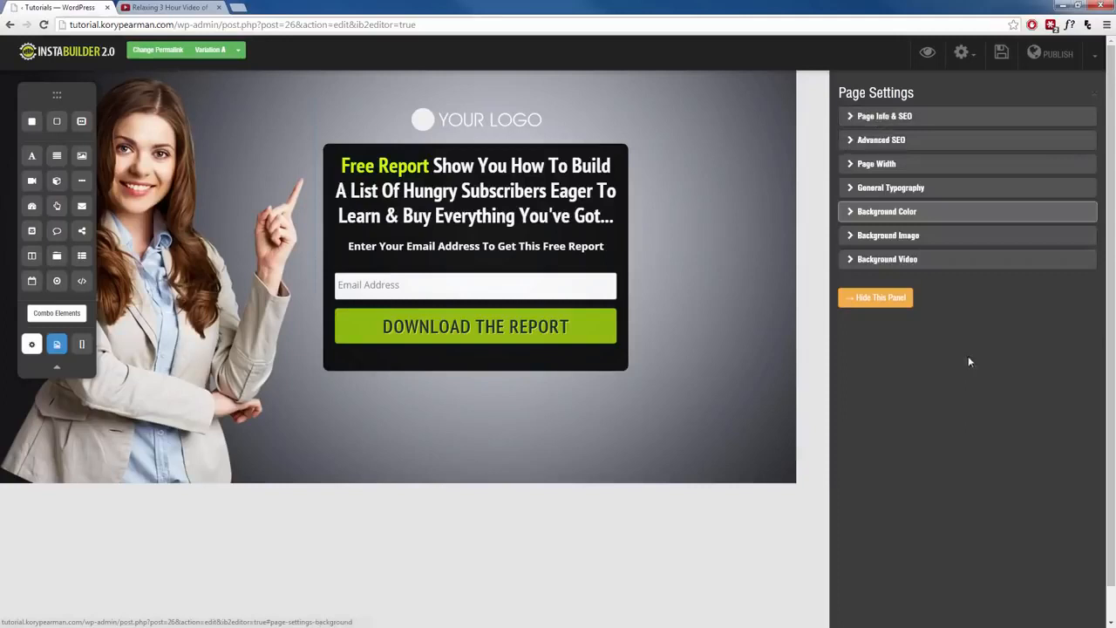
- Browse the pre-made background patterns and apply the beach loungers photo as the page background image
left_click(901, 234)
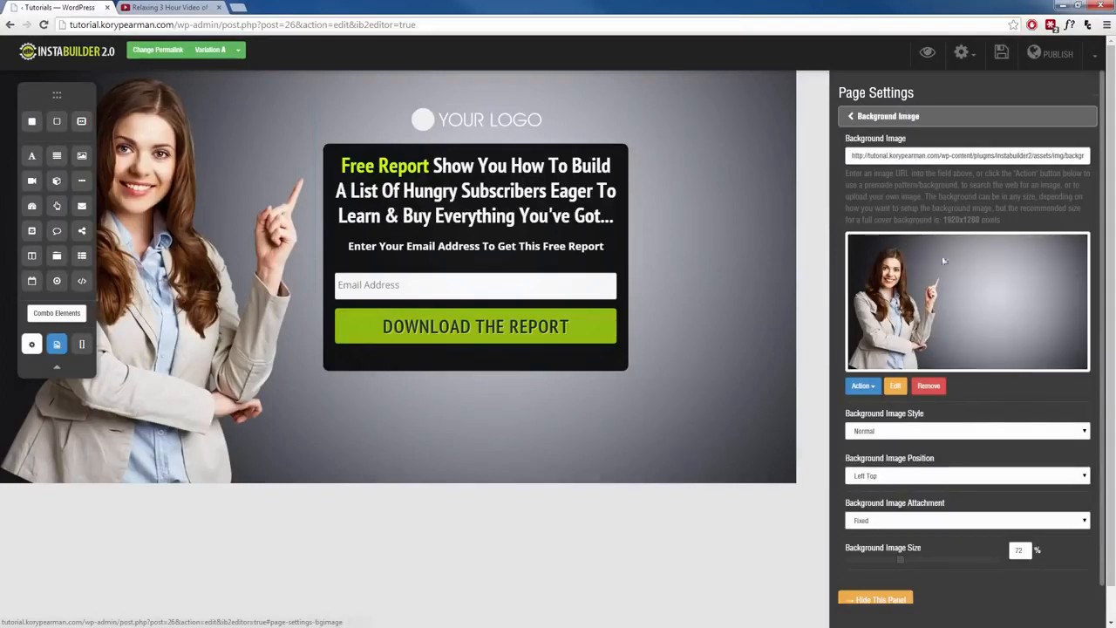
left_click(872, 389)
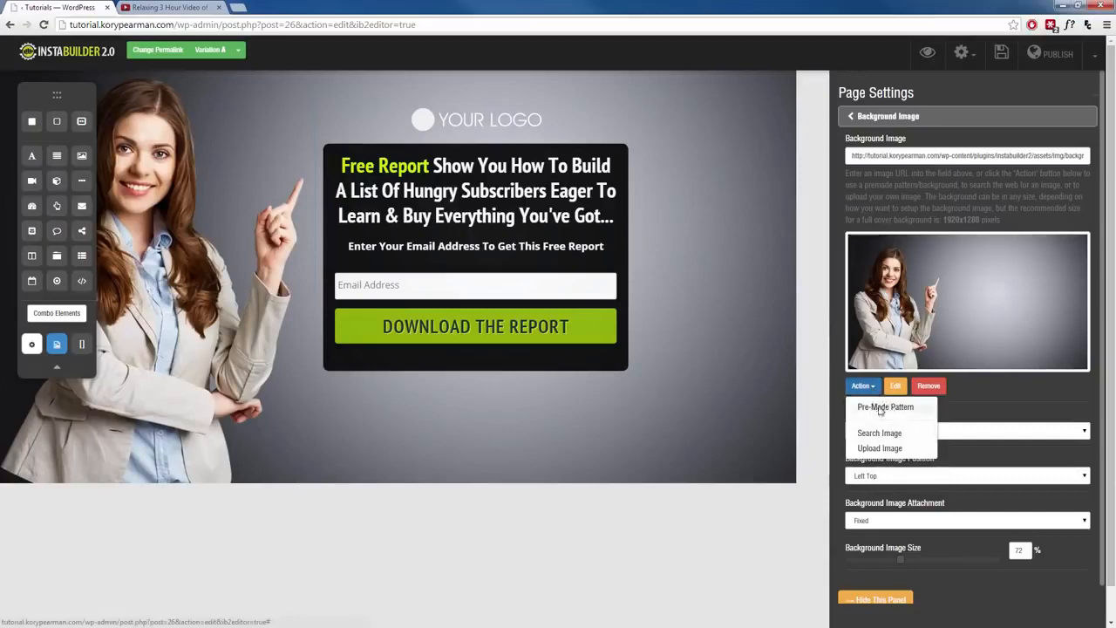
left_click(885, 408)
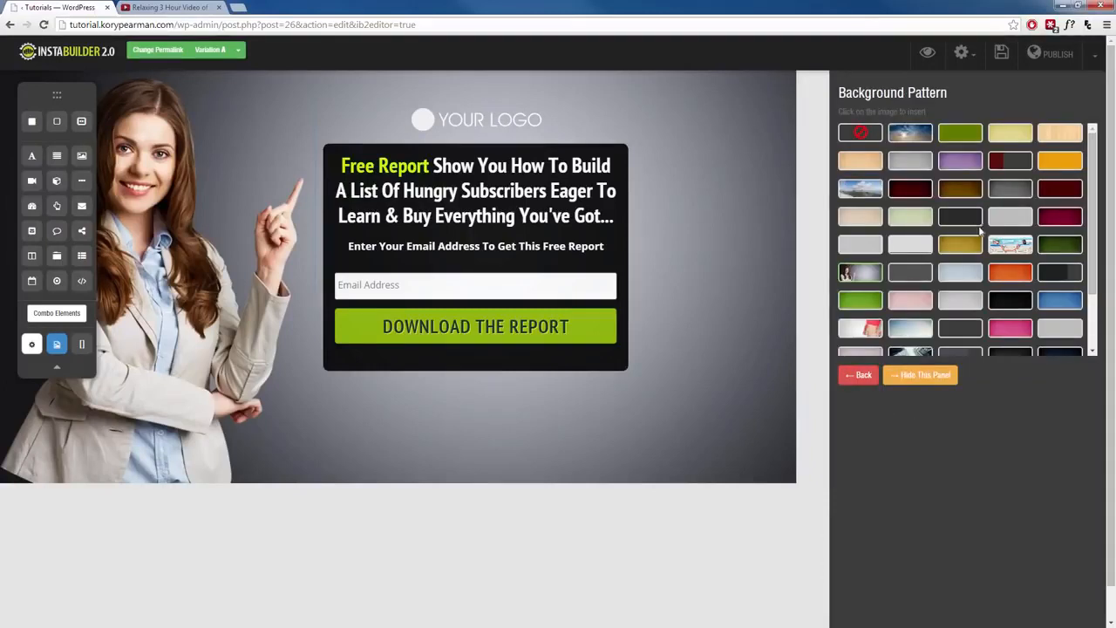
scroll(985, 287, "down", 2)
scroll(985, 284, "up", 1)
left_click(910, 135)
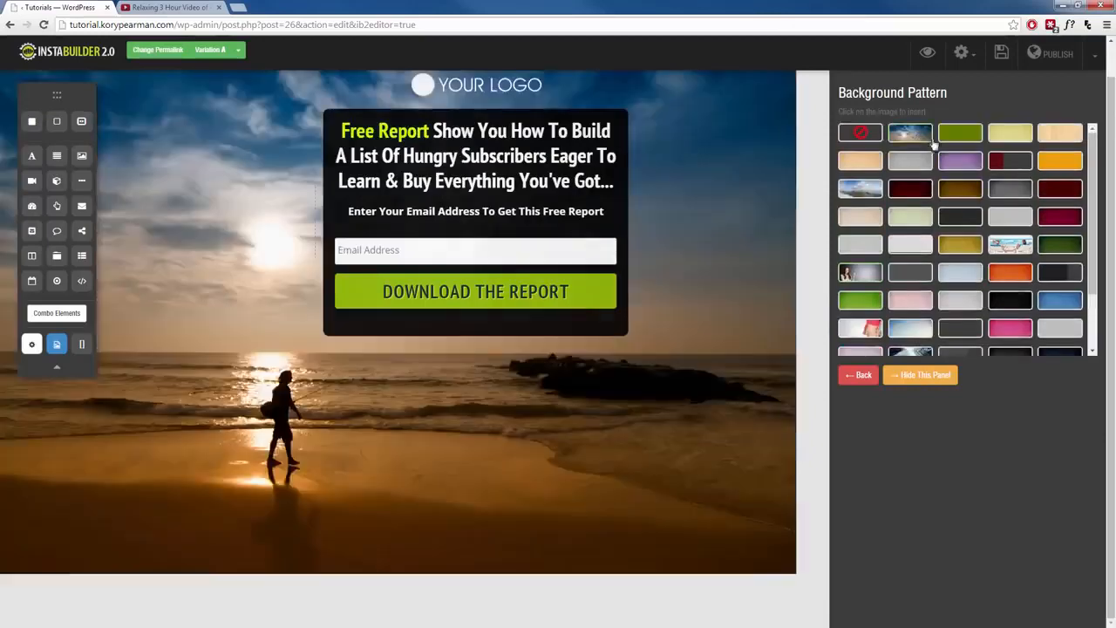
left_click(967, 137)
left_click(1007, 142)
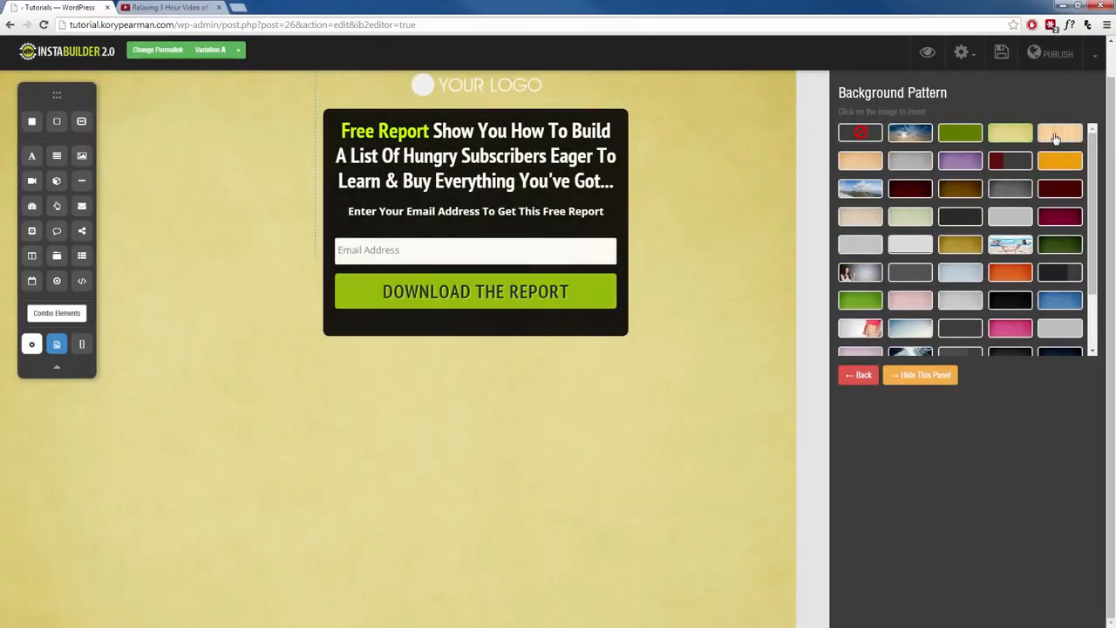
left_click(1058, 133)
left_click(863, 163)
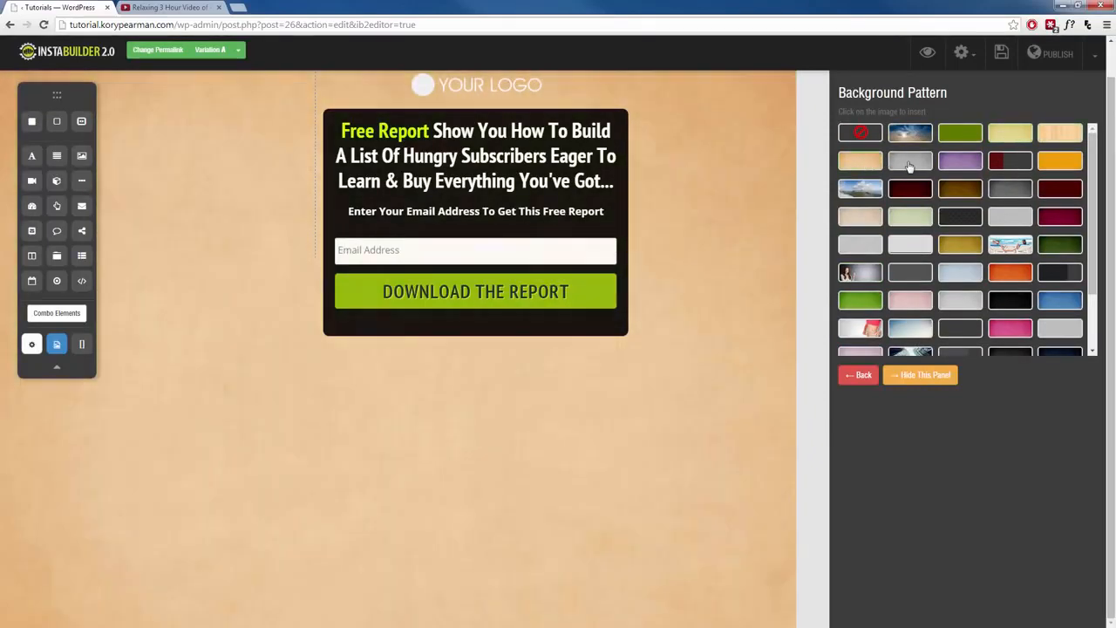
left_click(919, 165)
left_click(915, 189)
left_click(863, 191)
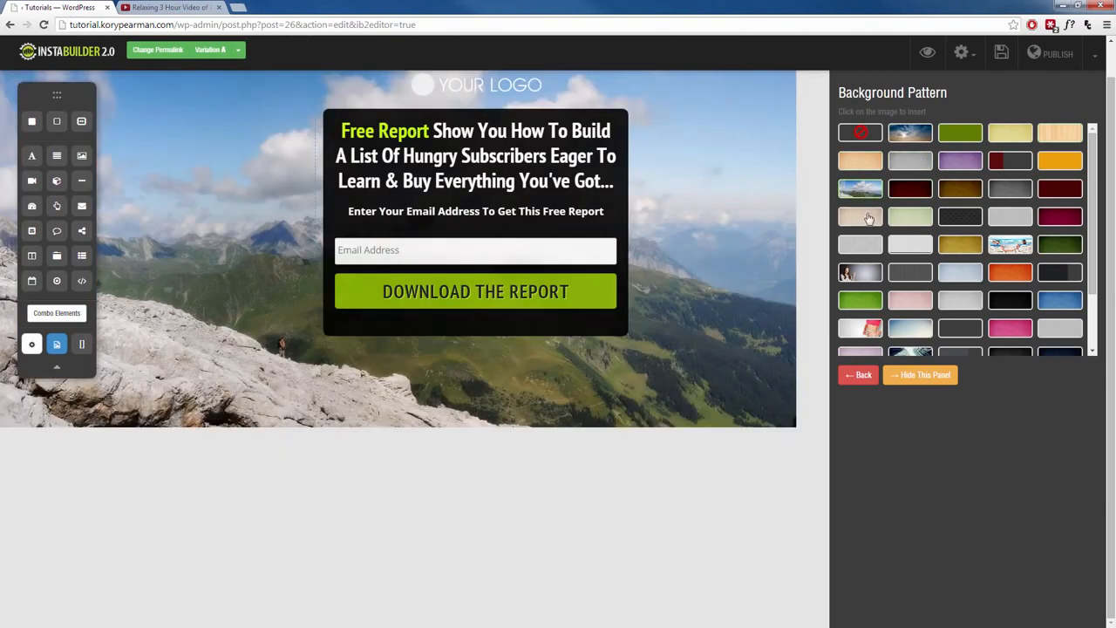
left_click(865, 217)
left_click(910, 225)
left_click(870, 247)
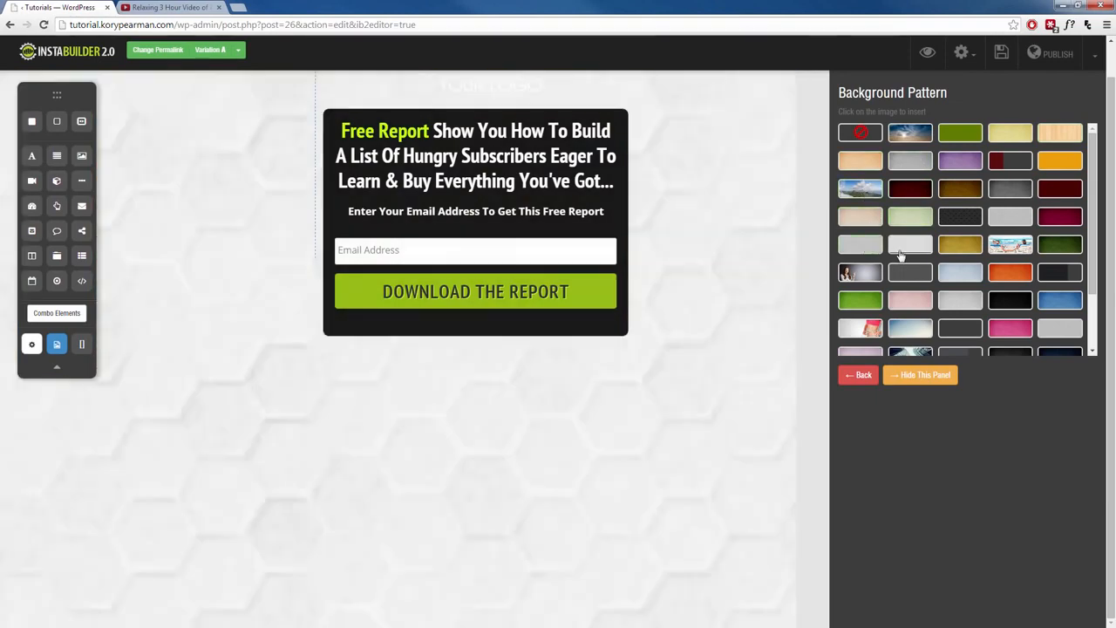
left_click(907, 253)
left_click(960, 249)
left_click(1012, 251)
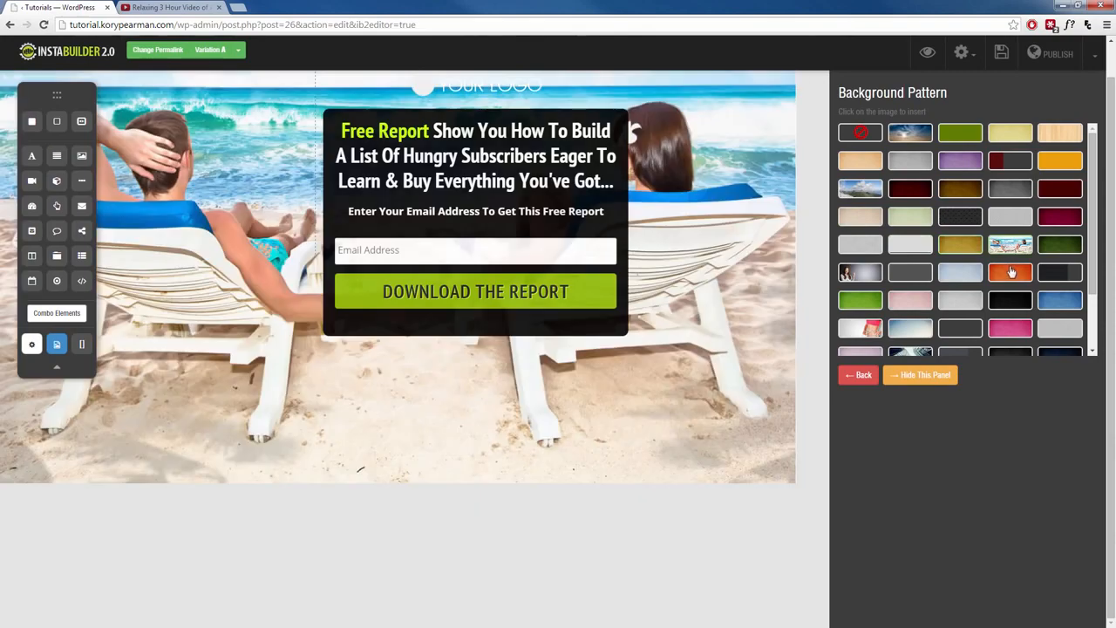
left_click(1064, 249)
left_click(1070, 271)
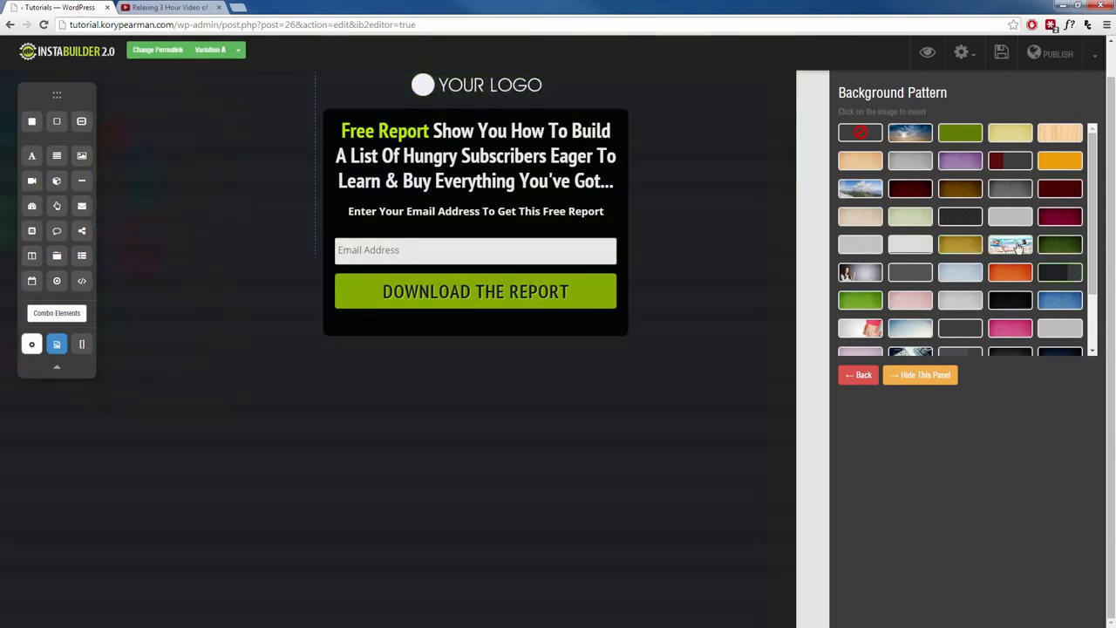
left_click(1019, 247)
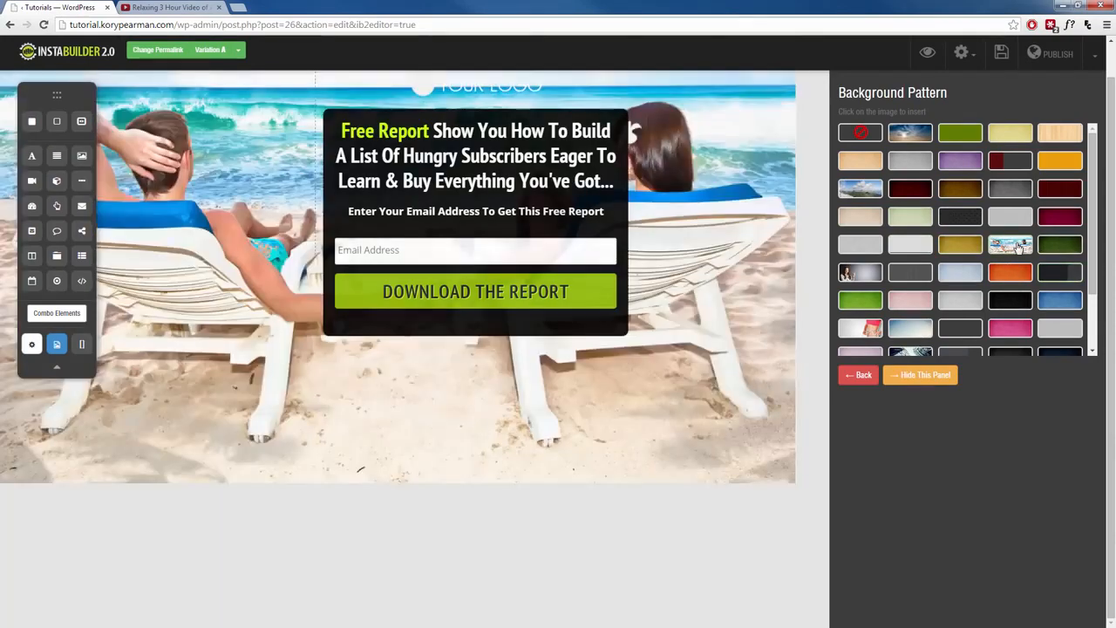
left_click(862, 377)
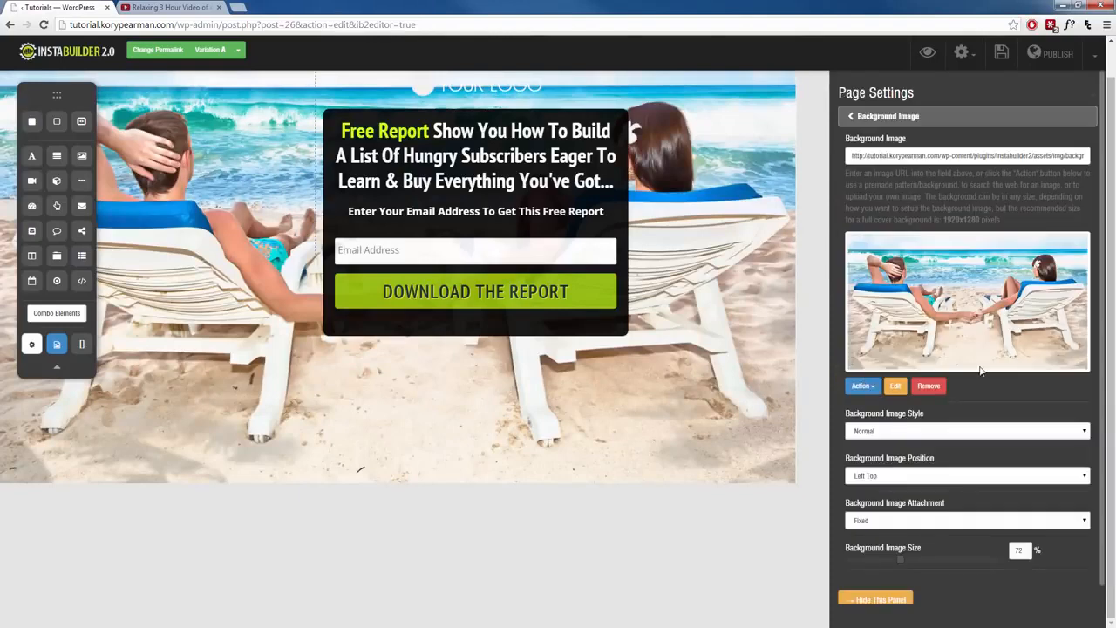
- Try the Tile, Tile Horizontally and Tile Vertically background image styles, then set the style back to Normal
scroll(979, 371, "down", 1)
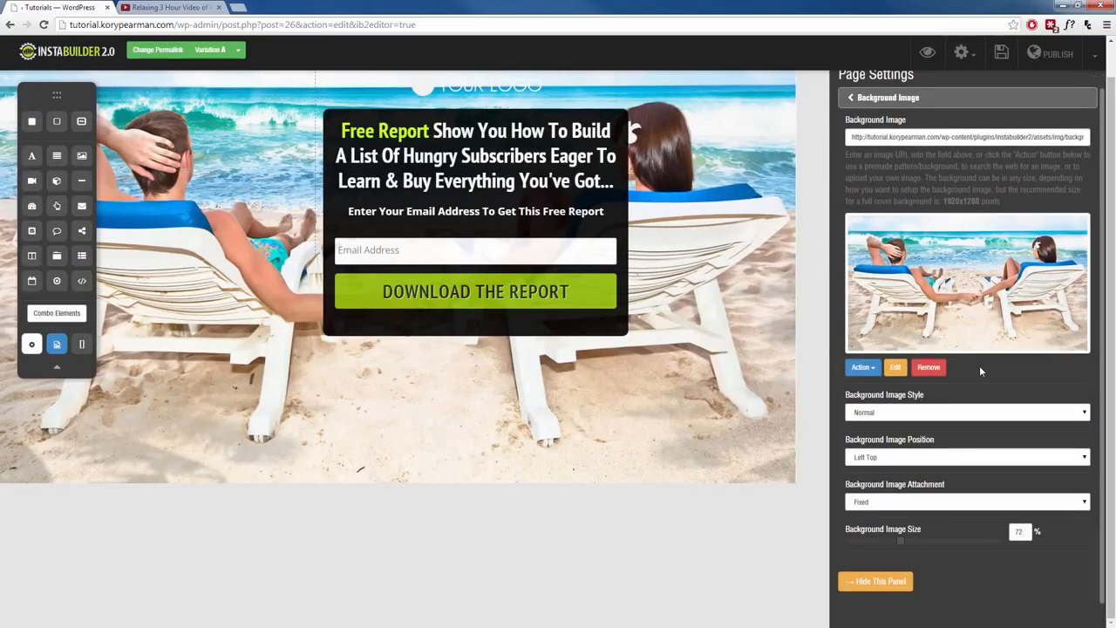
left_click(942, 414)
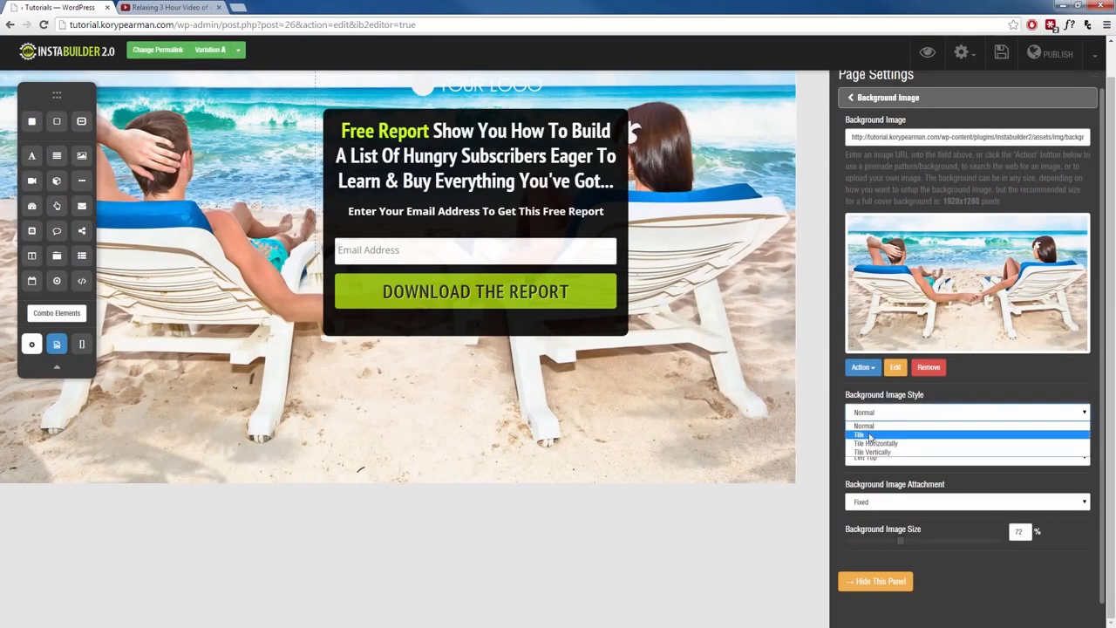
left_click(882, 434)
left_click(911, 420)
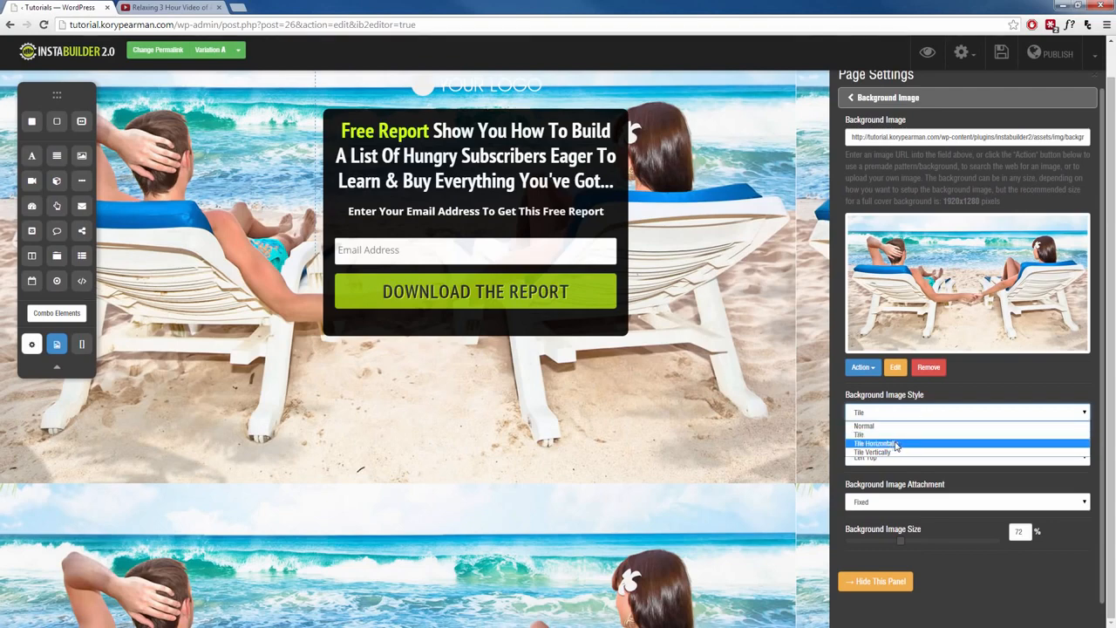
left_click(892, 445)
left_click(912, 416)
left_click(886, 453)
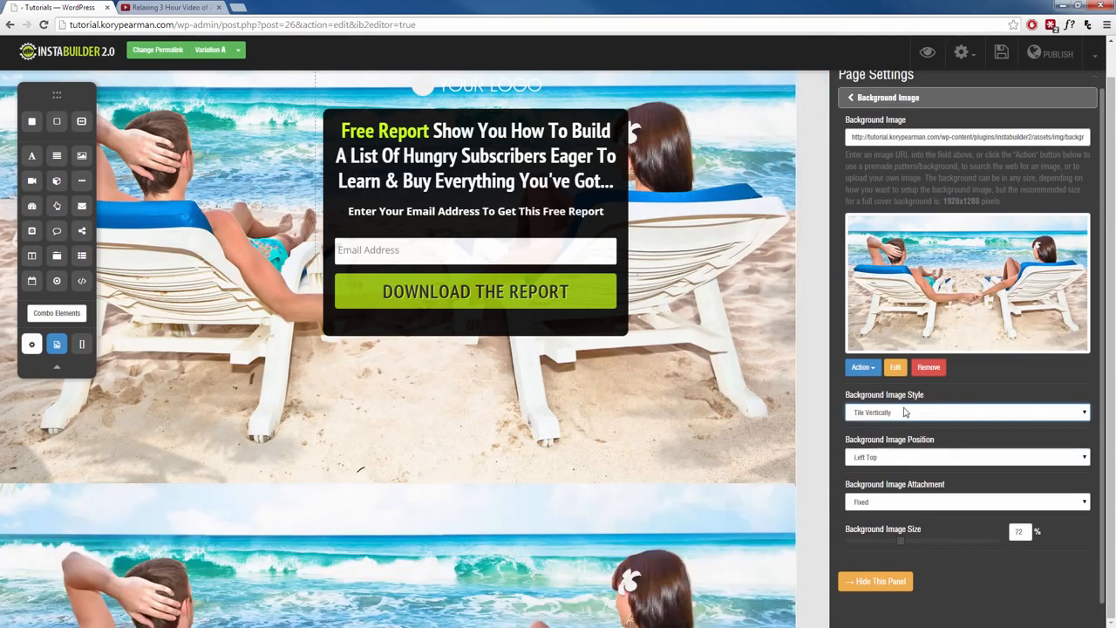
left_click(906, 412)
left_click(898, 426)
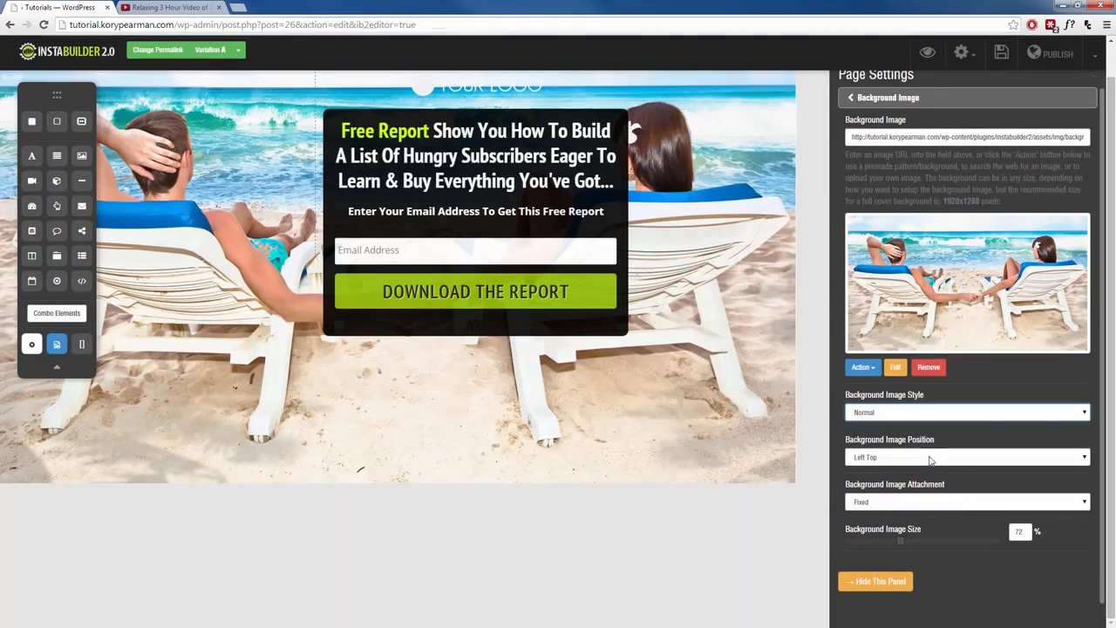
- Try the Left Bottom, Left Center, Center Top and Center Center image positions, then set the position back to Left Top
left_click(930, 461)
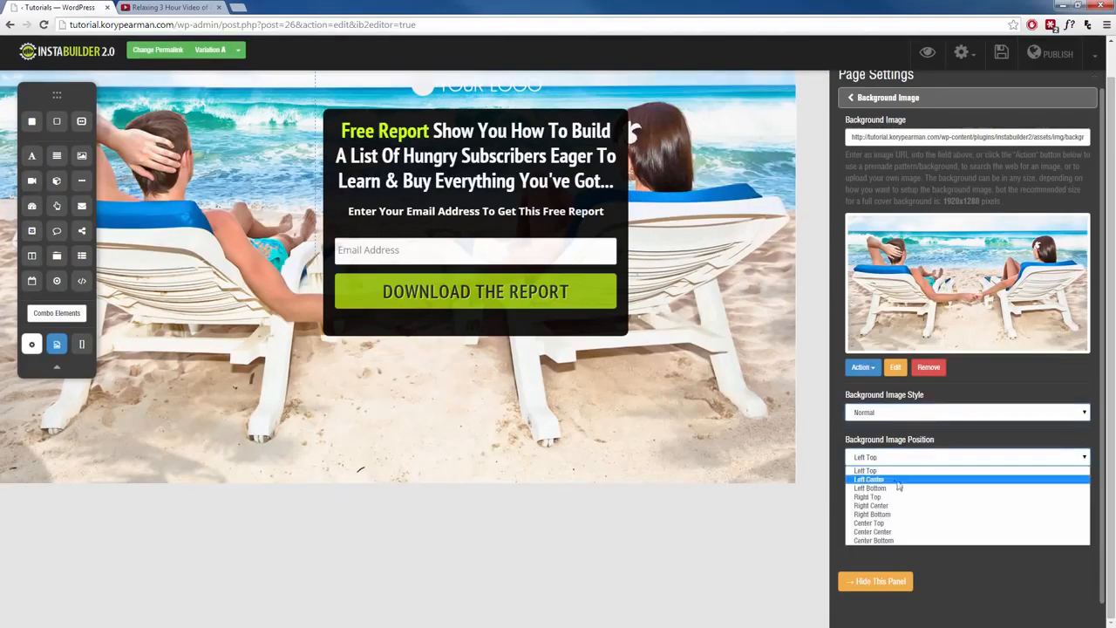
left_click(902, 488)
left_click(914, 460)
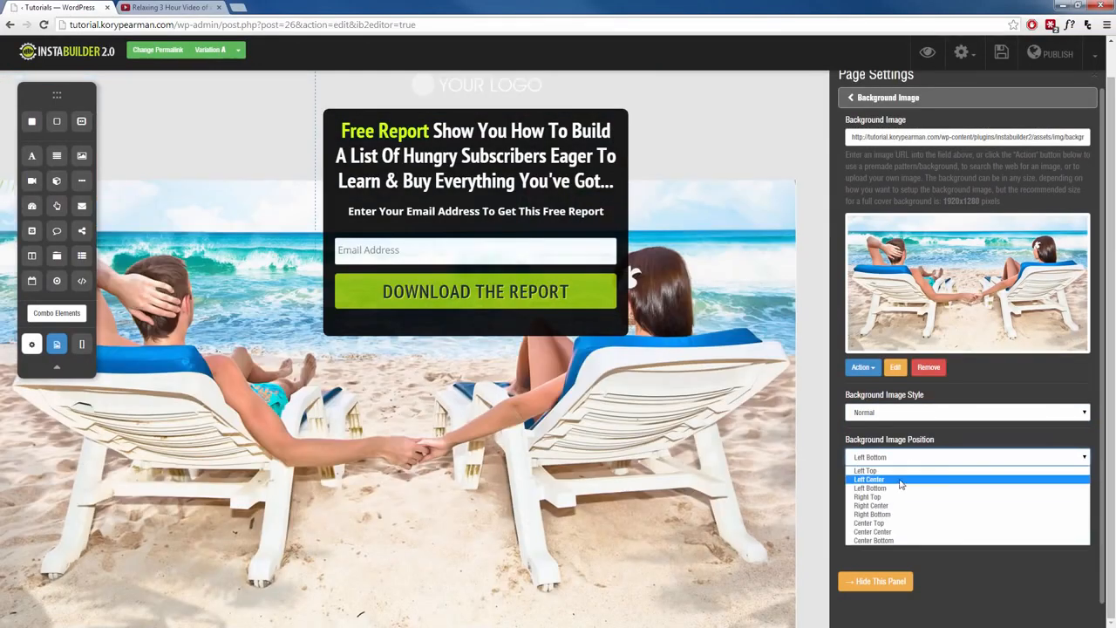
left_click(898, 480)
left_click(911, 459)
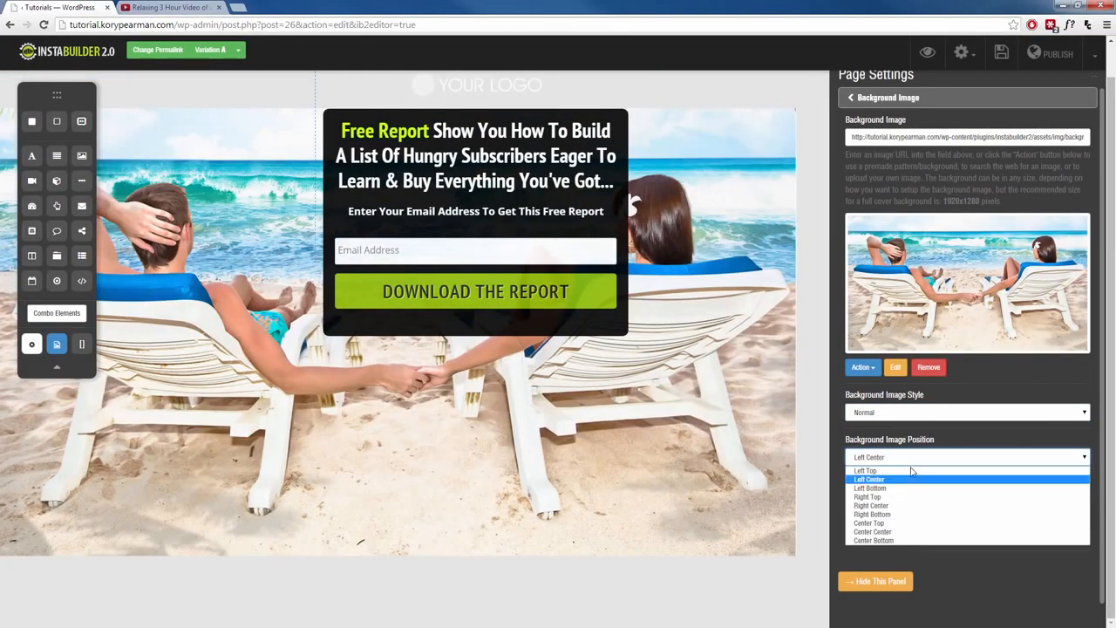
left_click(893, 524)
left_click(911, 459)
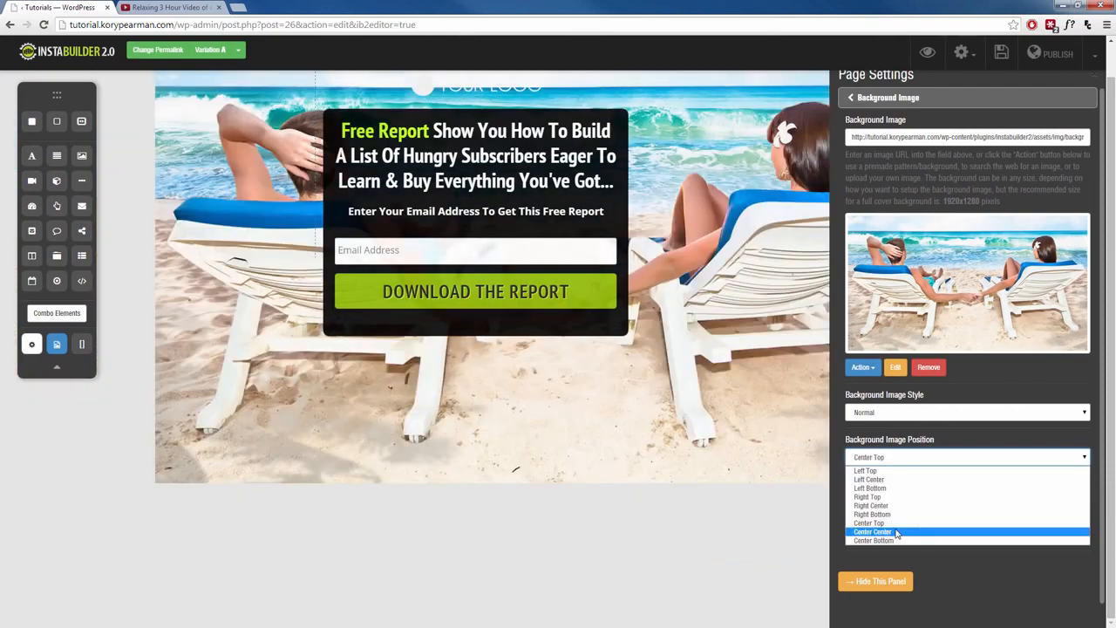
left_click(897, 531)
left_click(909, 458)
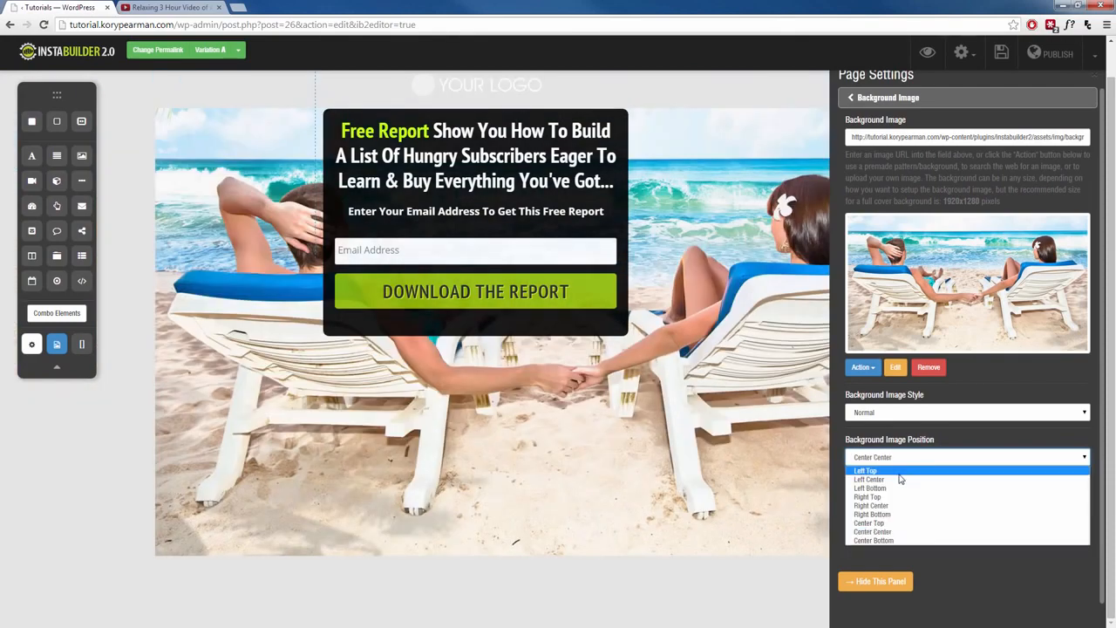
left_click(898, 472)
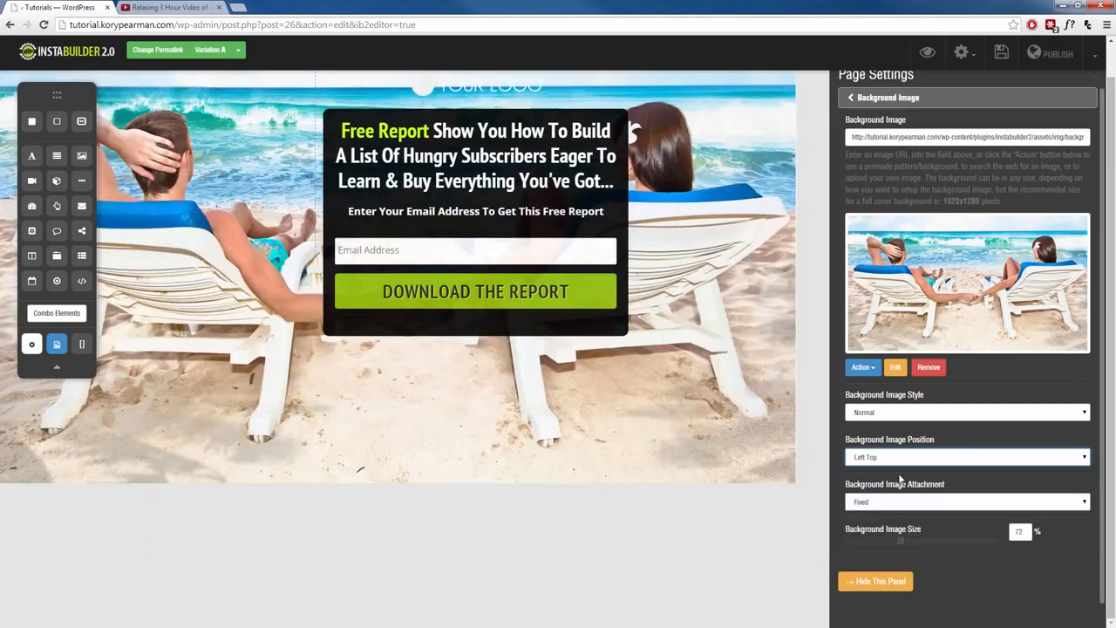
- Keep the background image attachment Fixed and increase the background image size to 89%
left_click(938, 506)
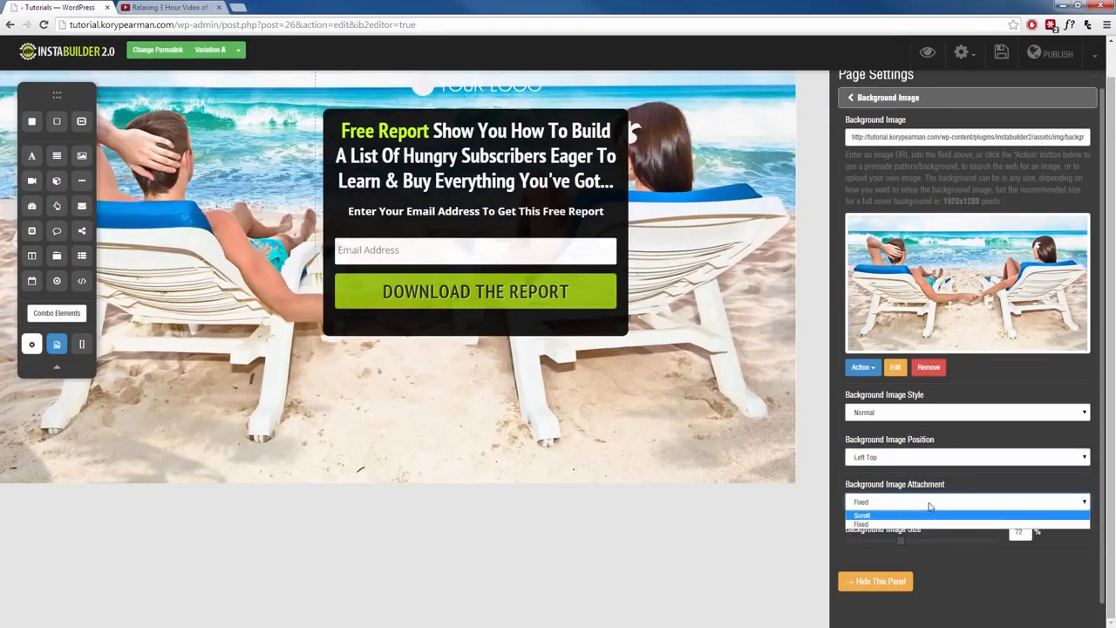
left_click(929, 506)
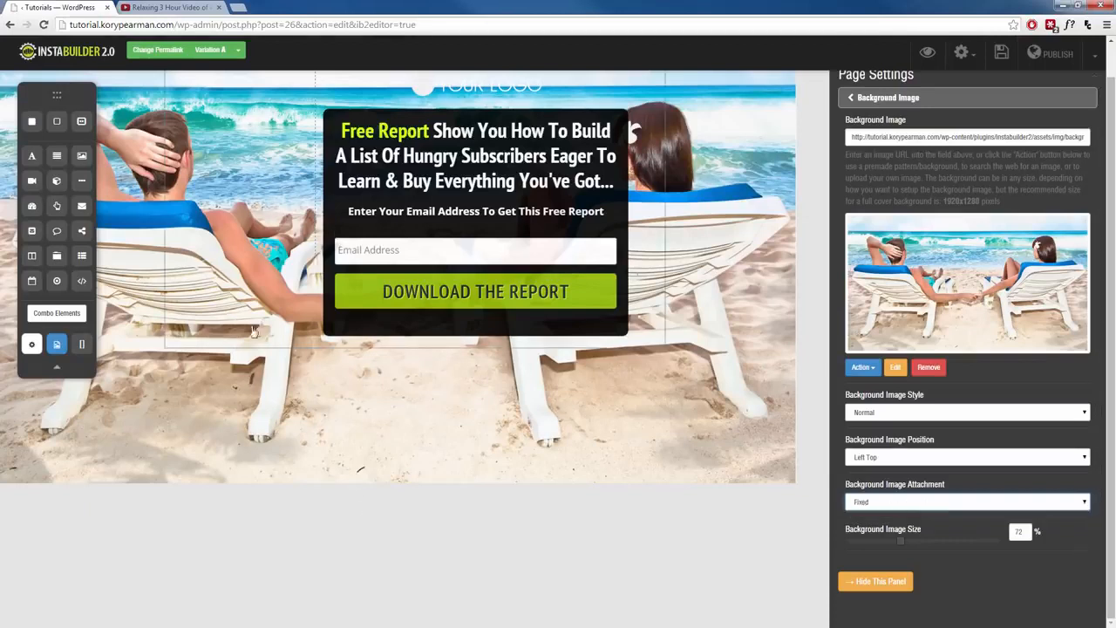
left_click(851, 503)
left_click(850, 504)
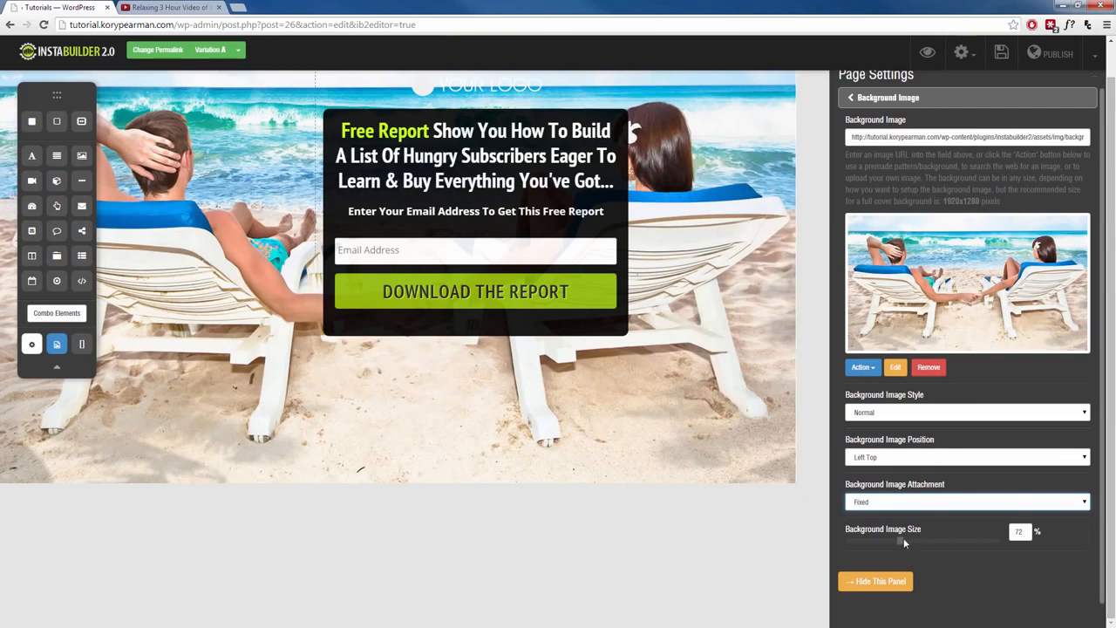
mouse_move(904, 538)
left_mouse_down()
mouse_move(942, 544)
mouse_move(917, 542)
left_mouse_up()
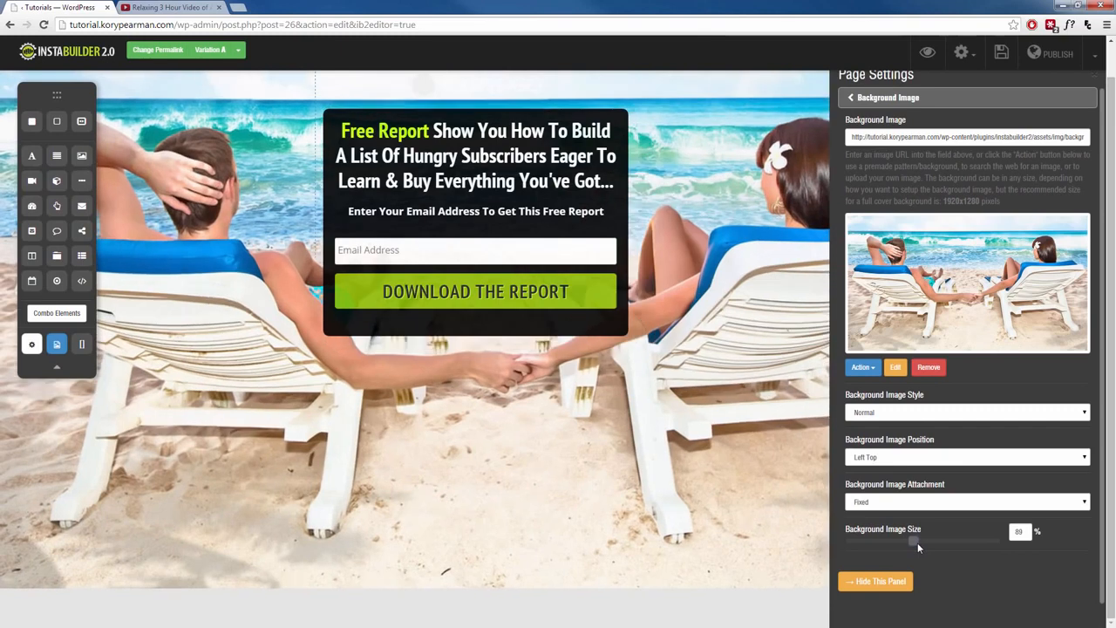
- Search the web for brick images, apply a red brick wall photo as the background, and set the image size to 81%
left_click(869, 370)
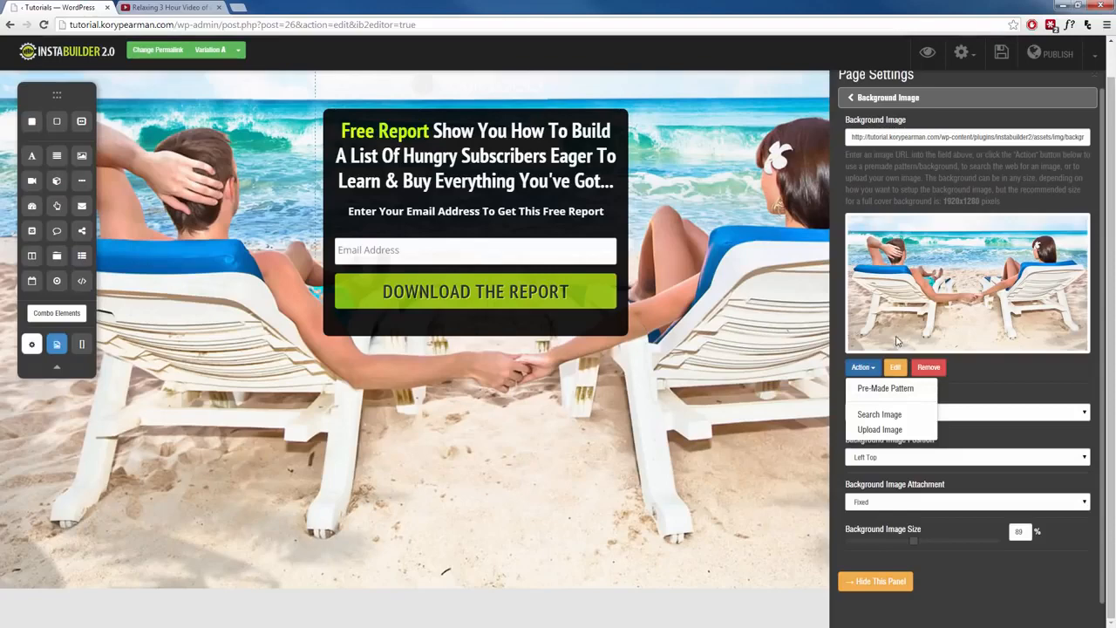
left_click(880, 415)
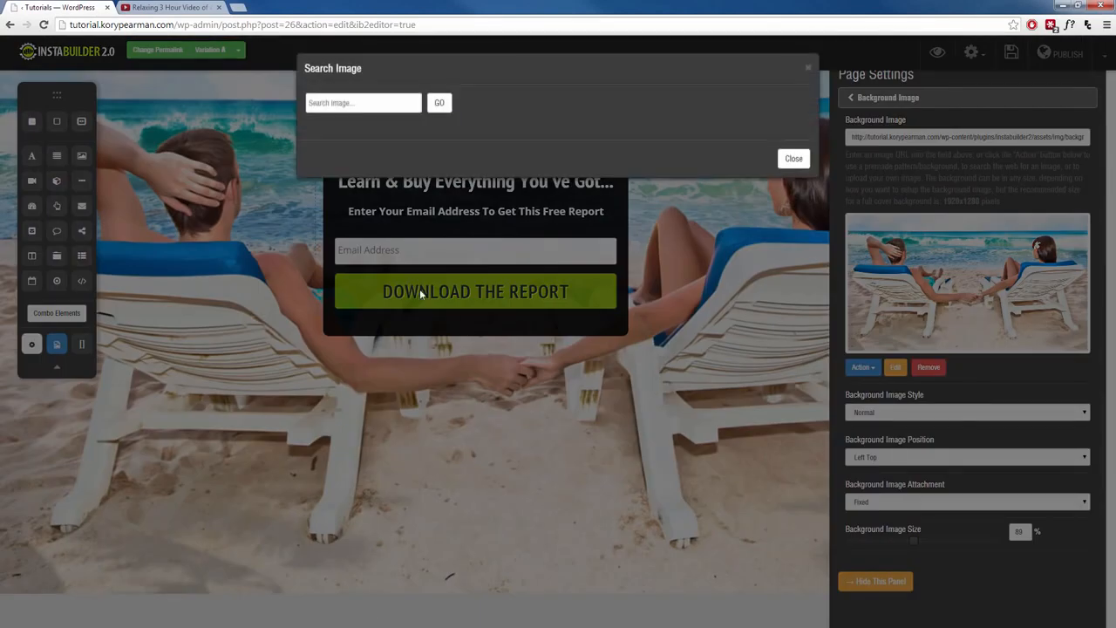
left_click(345, 105)
type("brick")
key("Return")
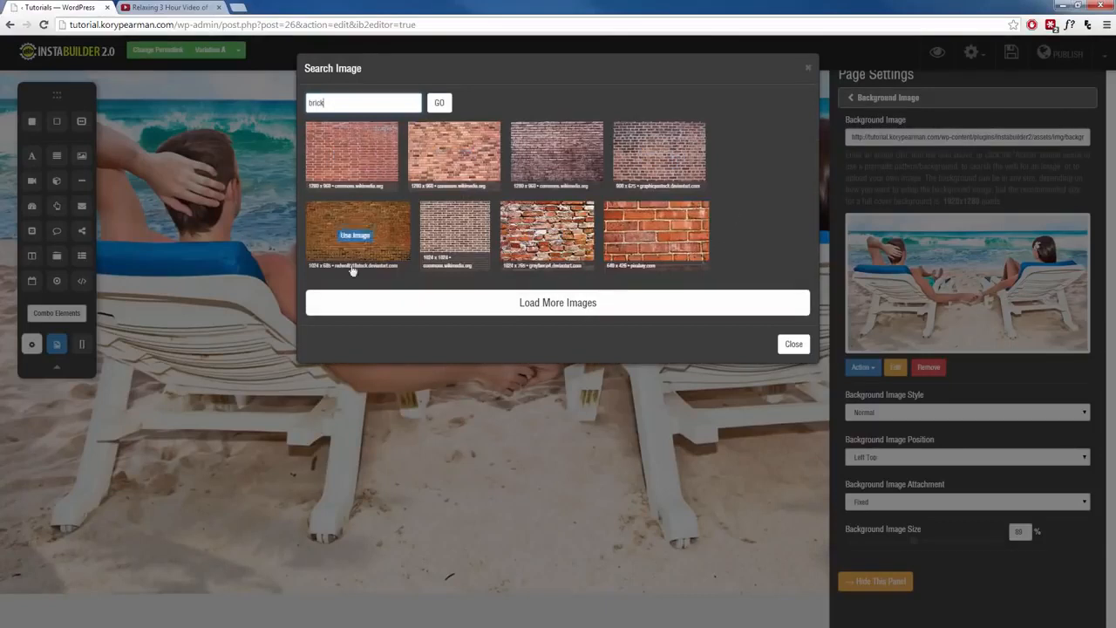
left_click(551, 307)
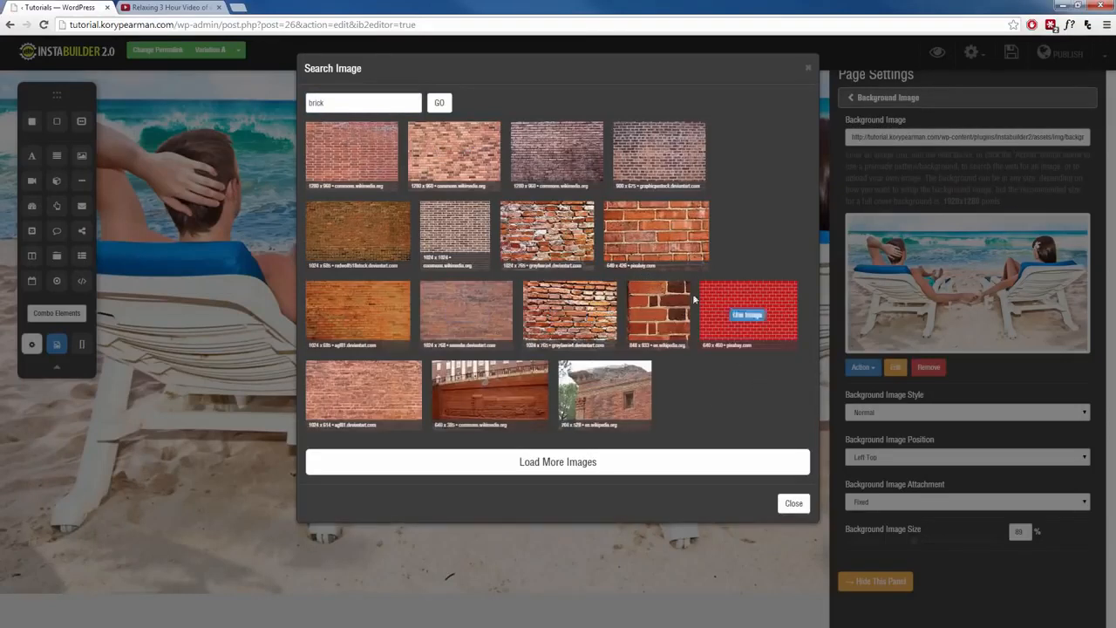
mouse_move(452, 157)
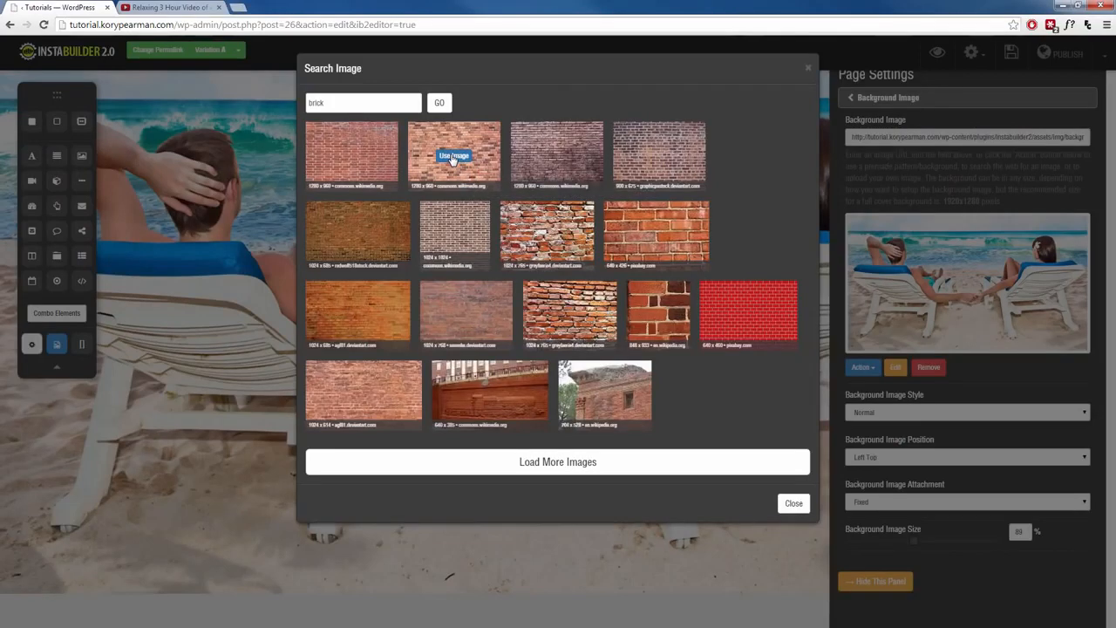
left_click(452, 156)
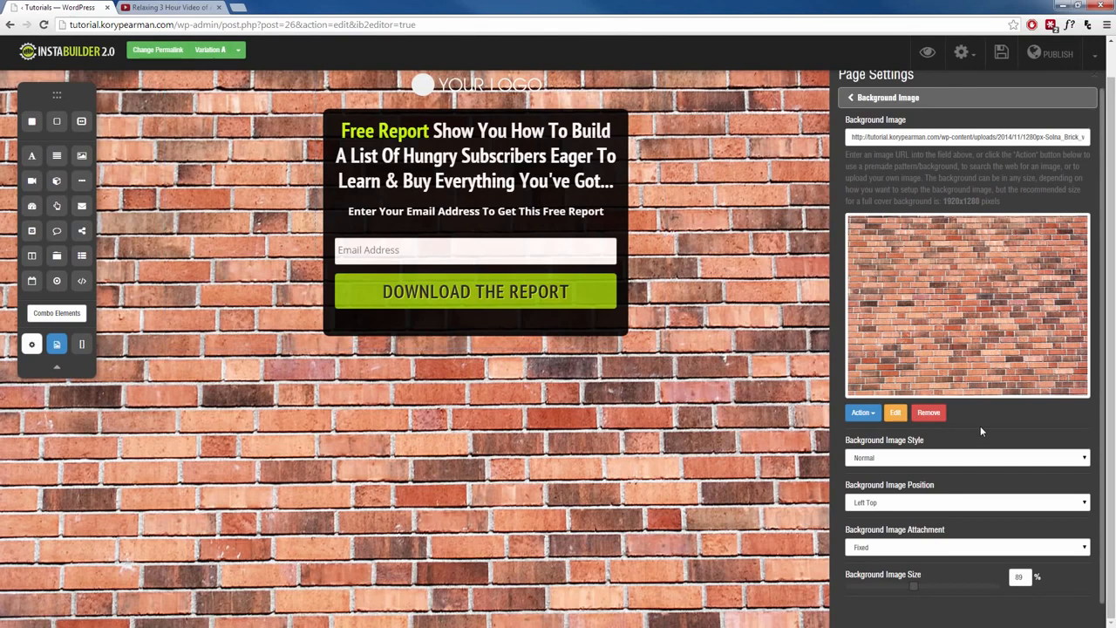
scroll(993, 457, "down", 1)
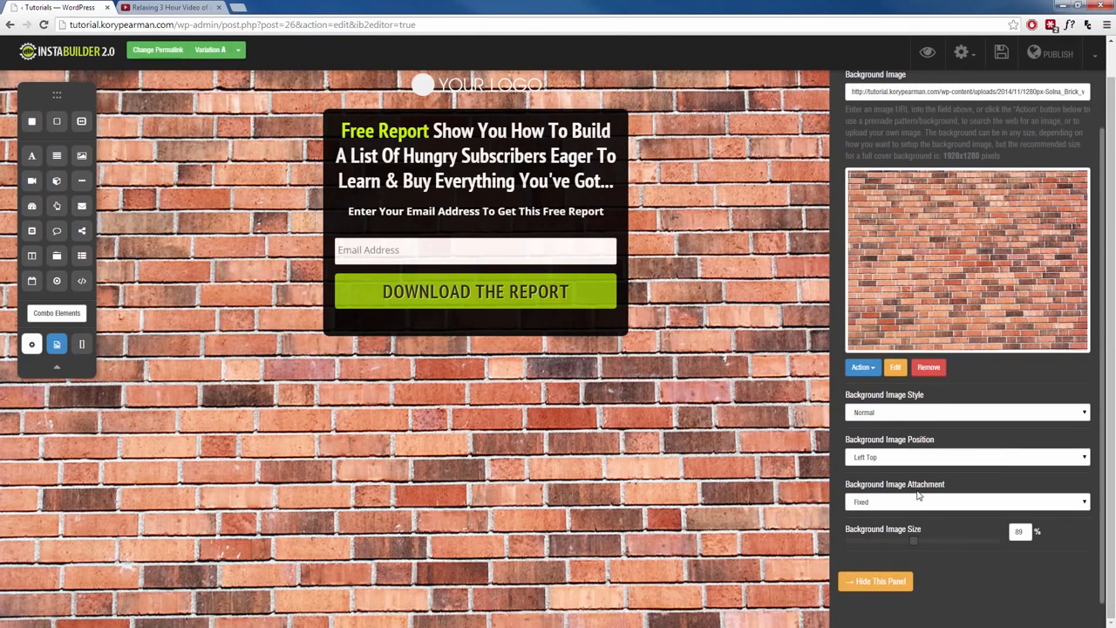
mouse_move(917, 539)
left_mouse_down()
mouse_move(897, 537)
mouse_move(906, 540)
left_mouse_up()
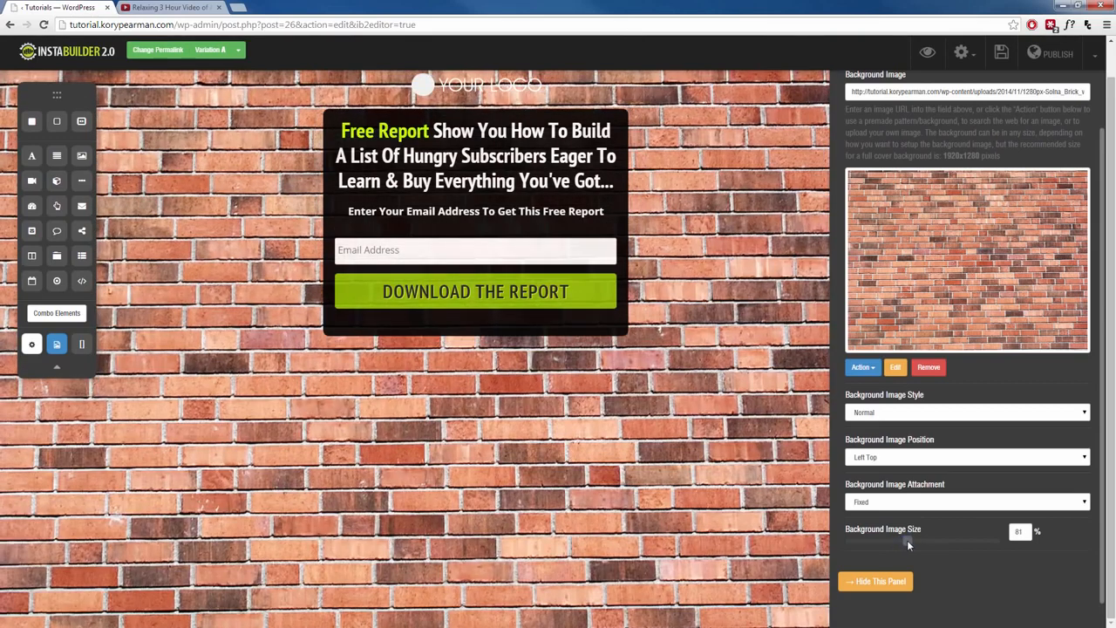
left_click(862, 367)
left_click(877, 429)
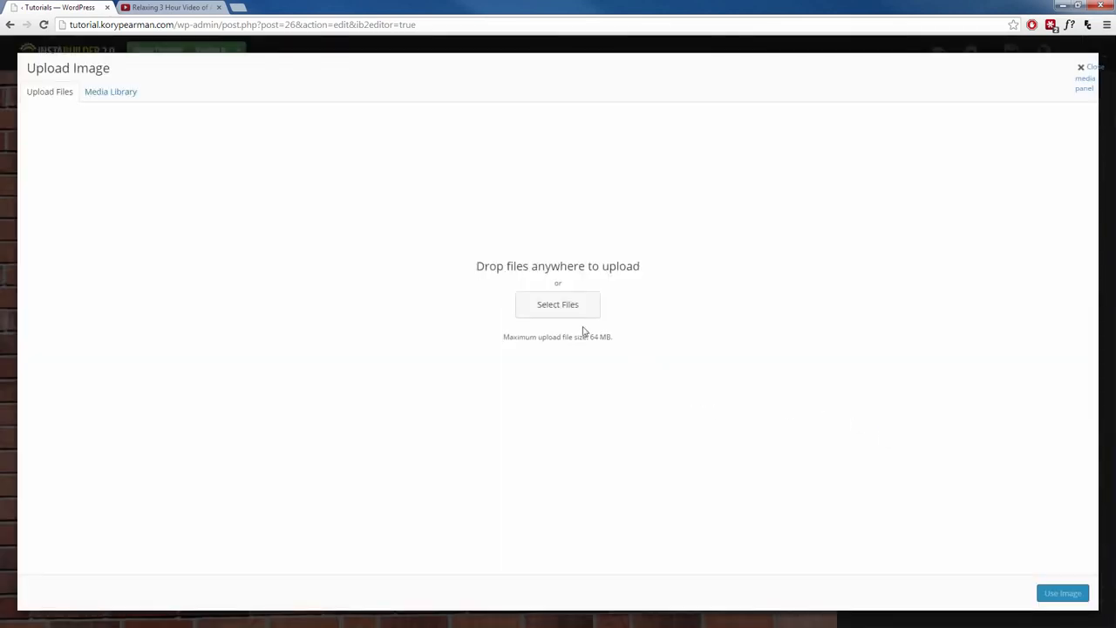
left_click(1084, 84)
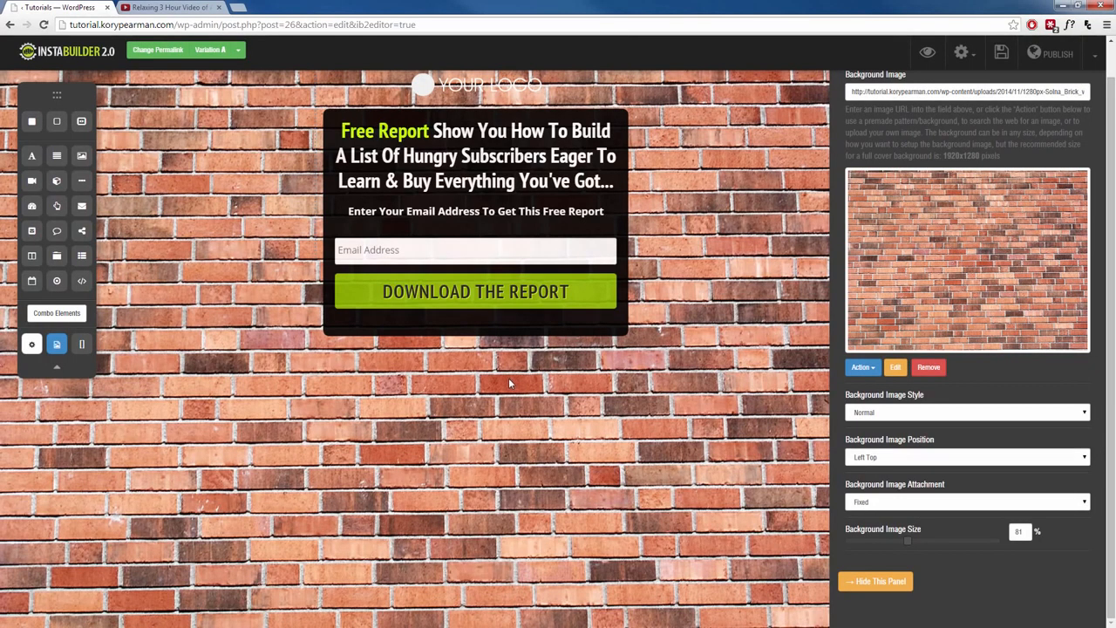
- Apply the pre-made businesswoman pattern as the page background image
left_click(865, 370)
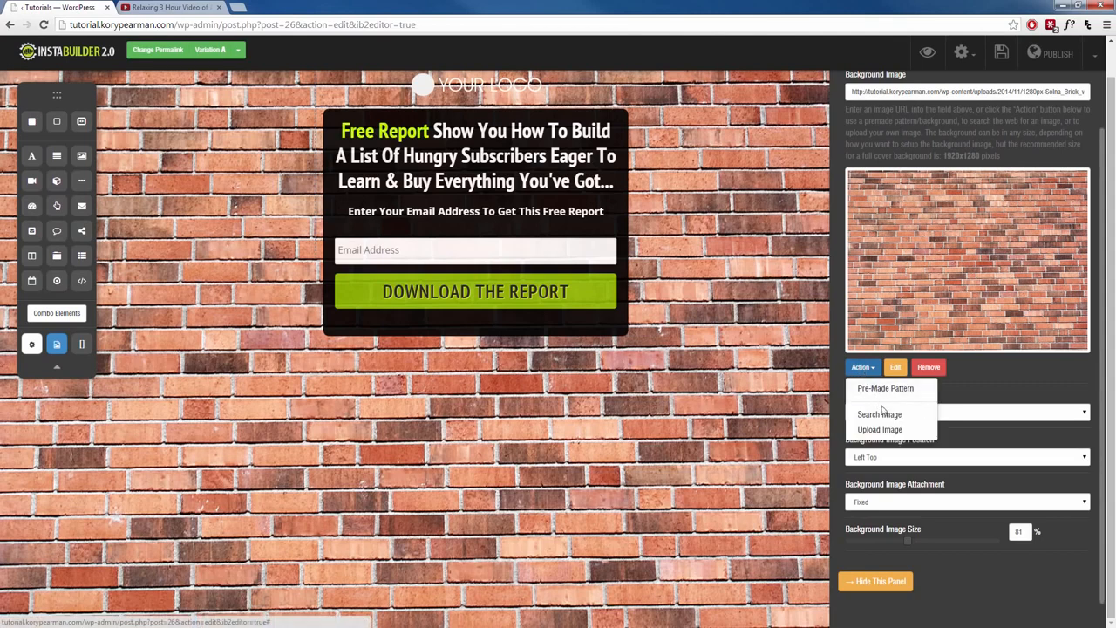
left_click(876, 389)
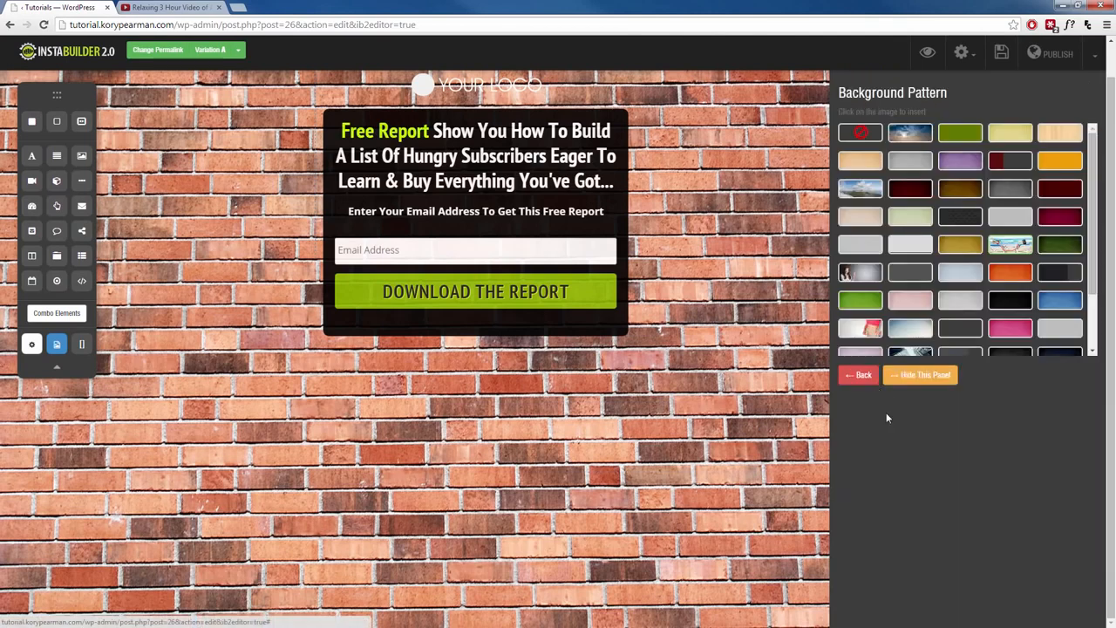
left_click(860, 277)
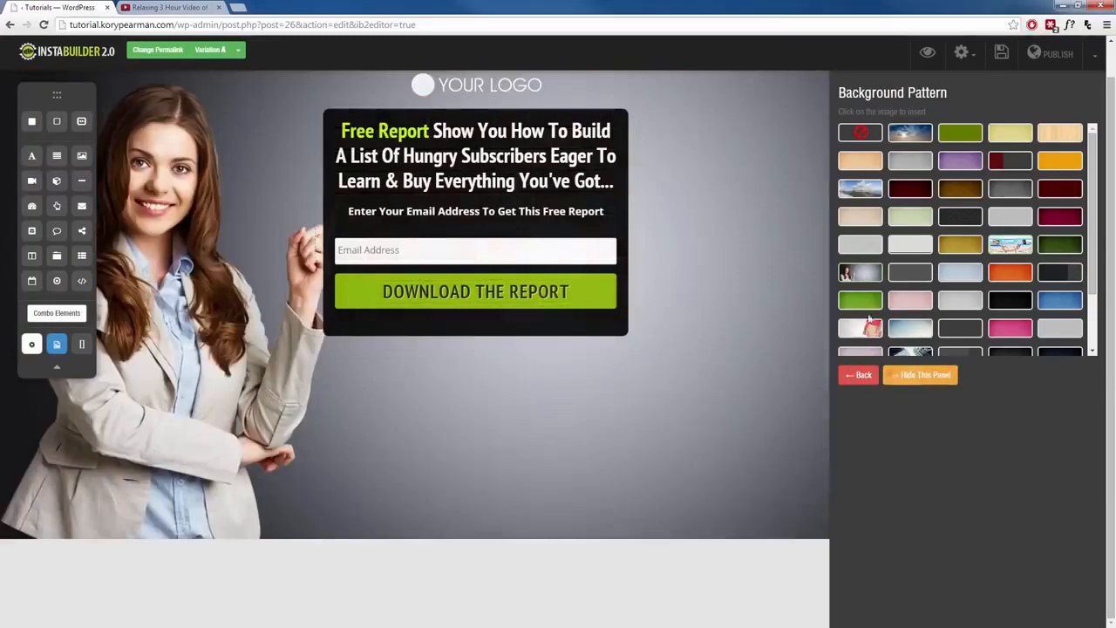
left_click(873, 378)
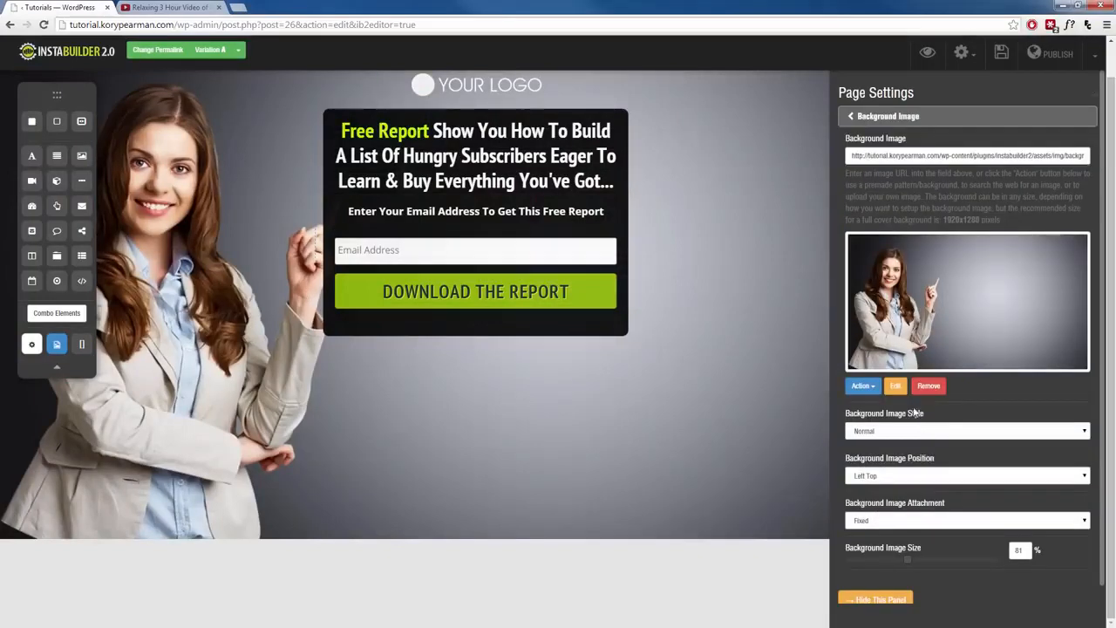
- Open the background image in the photo editor and place the propeller cap sticker on the woman's head
left_click(898, 389)
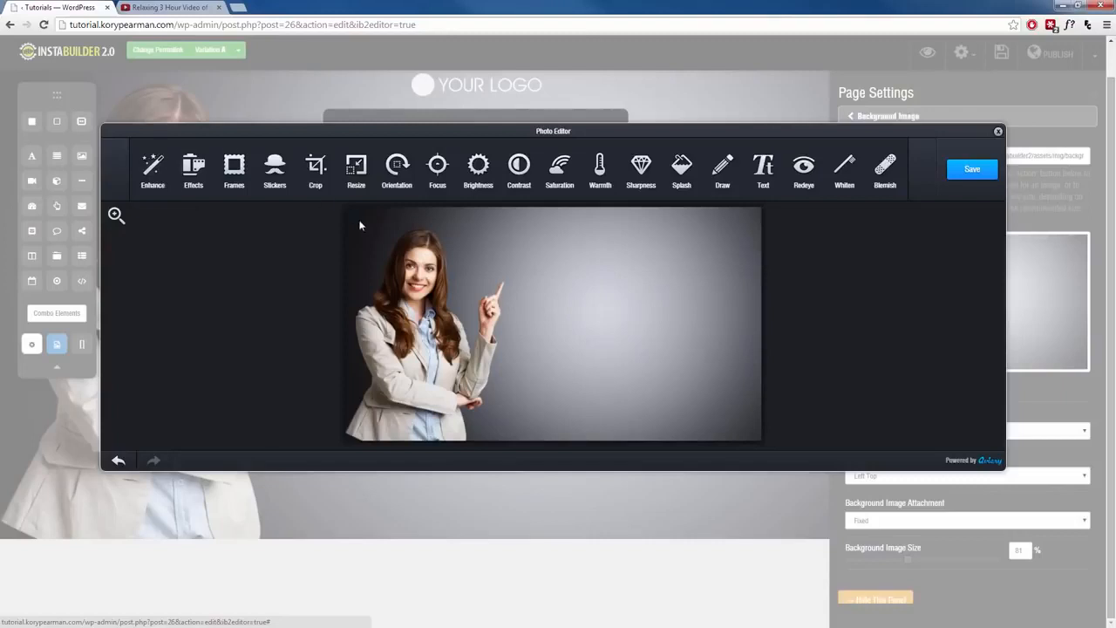
left_click(722, 166)
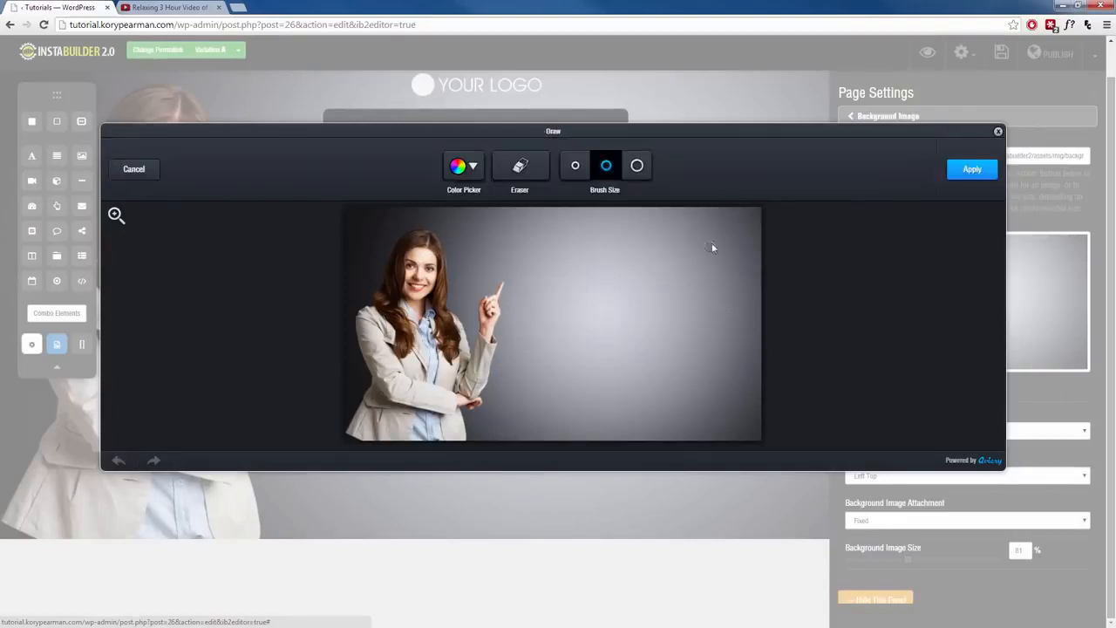
mouse_move(667, 240)
left_mouse_down()
mouse_move(740, 264)
mouse_move(668, 246)
left_mouse_up()
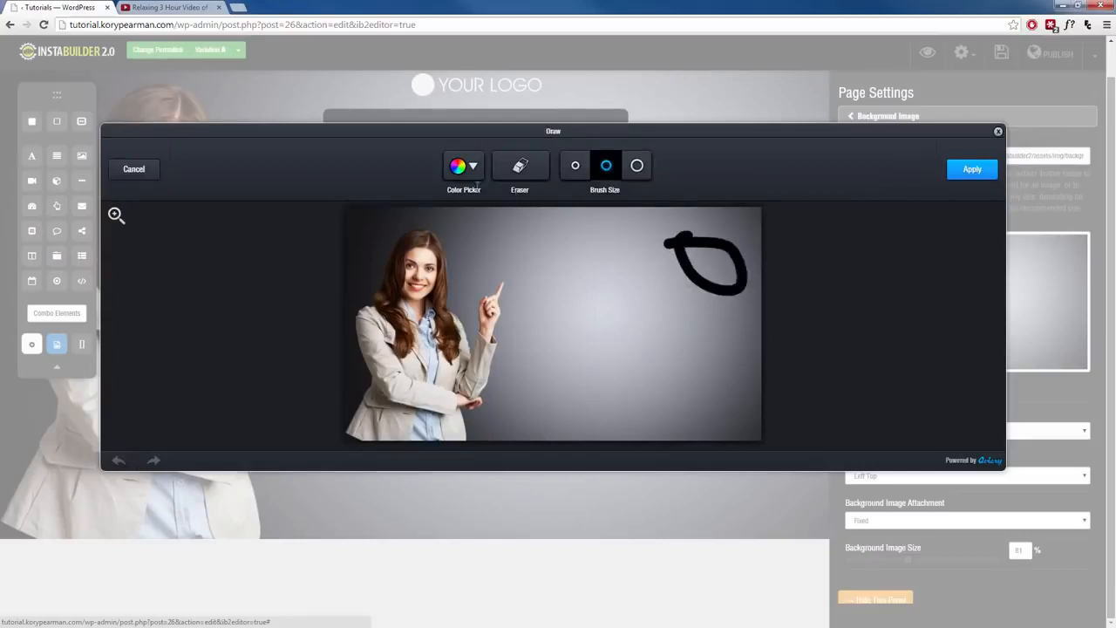
left_click(131, 170)
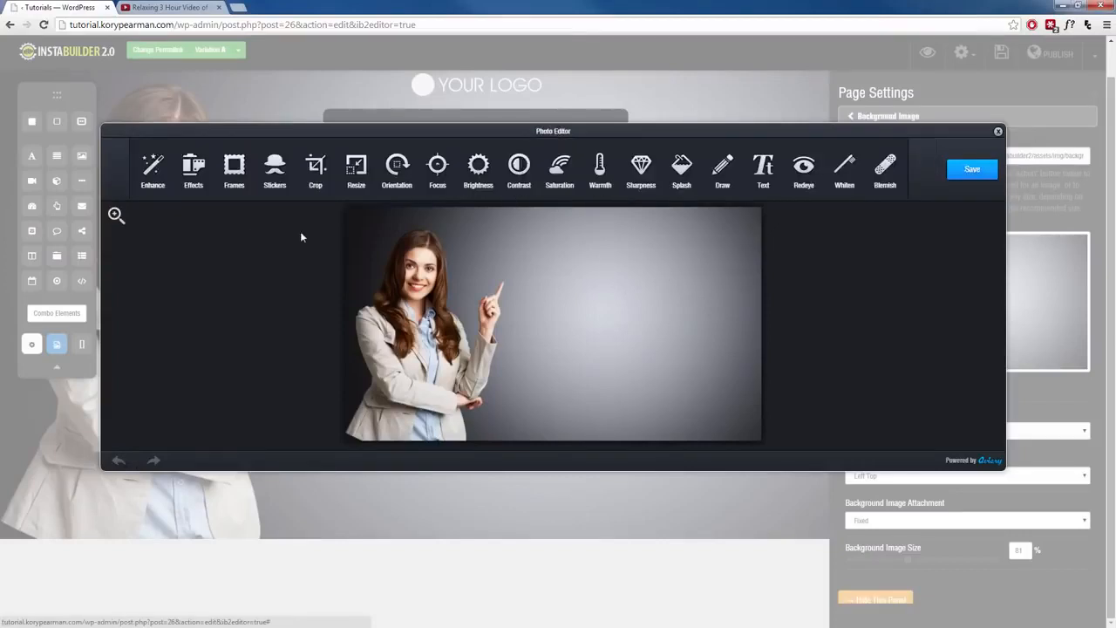
left_click(275, 186)
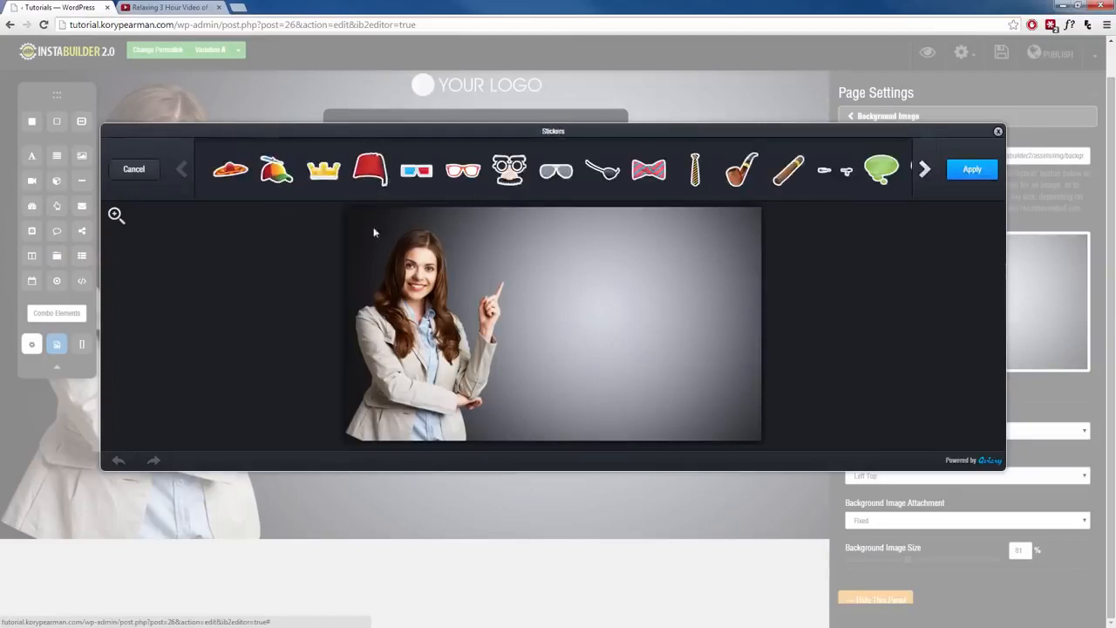
left_click_drag(275, 170, 428, 239)
left_click(972, 168)
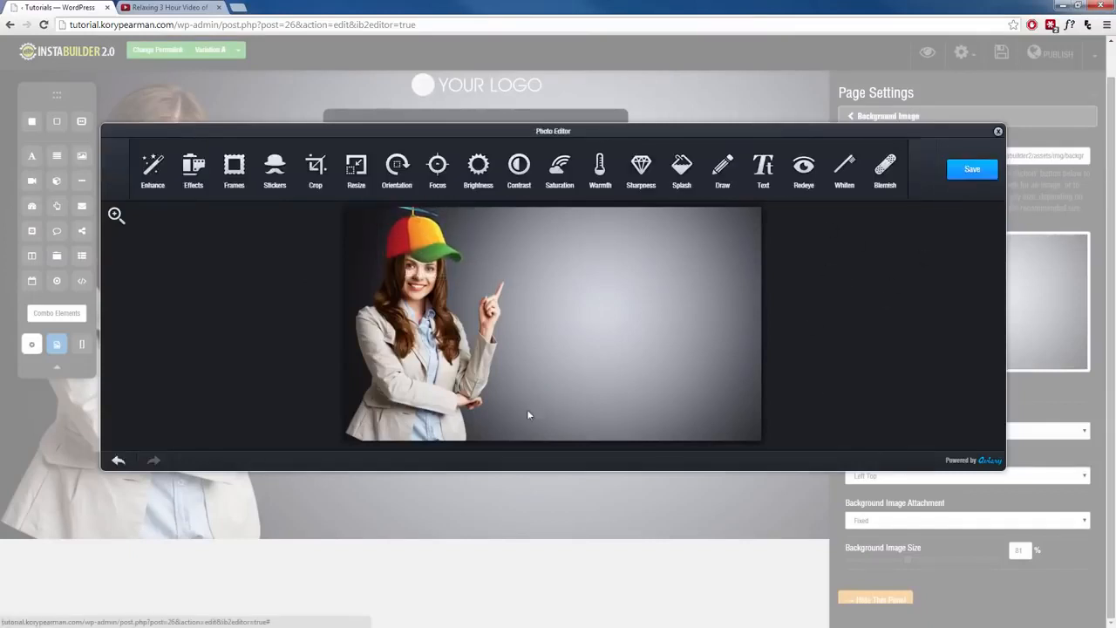
- Try the Keylime and Marie effects, apply the Sage effect, and save the edited photo as the background
left_click(195, 172)
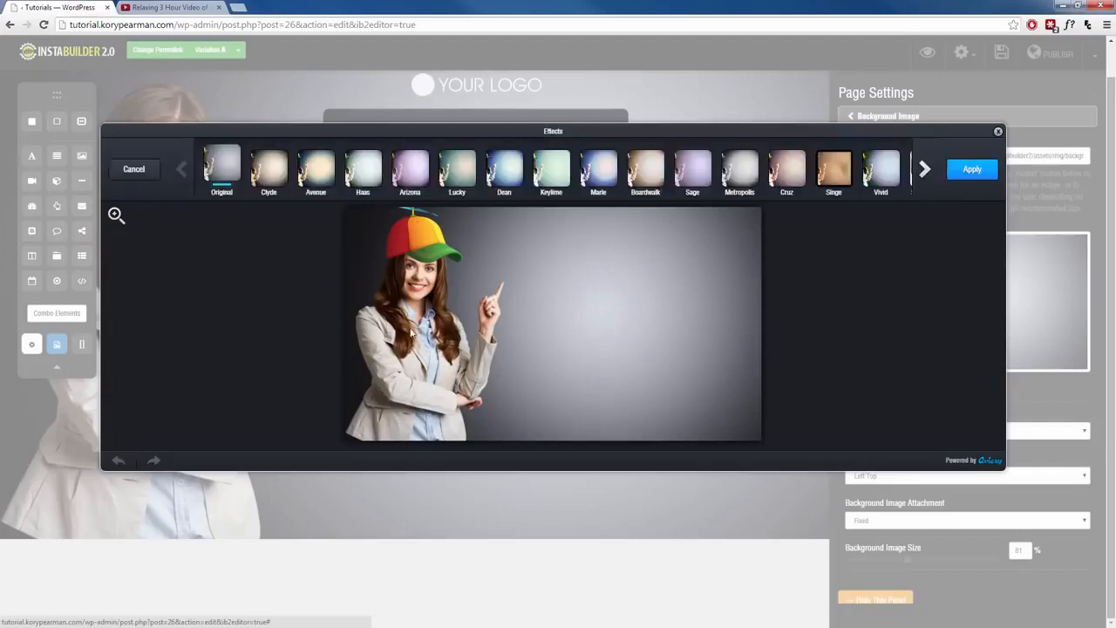
left_click(541, 195)
left_click(599, 197)
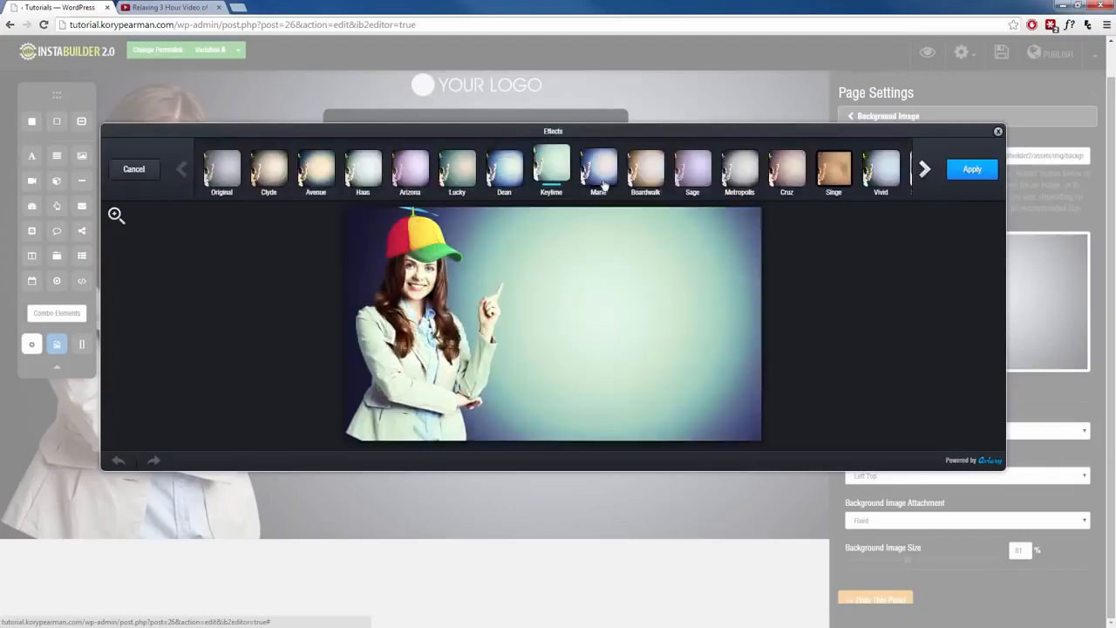
left_click(692, 177)
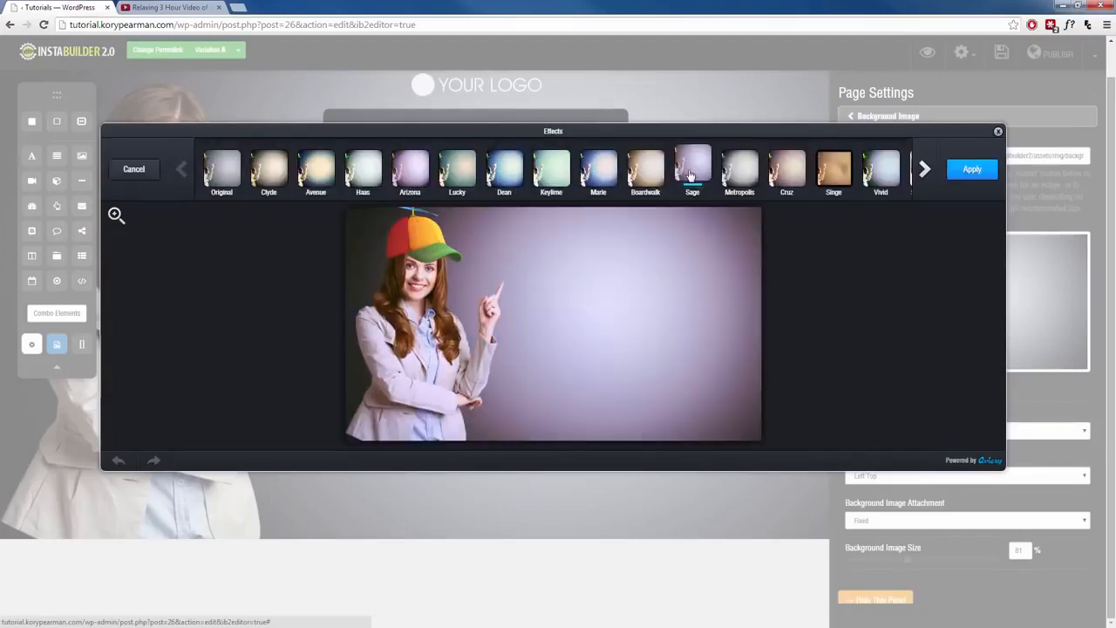
left_click(965, 174)
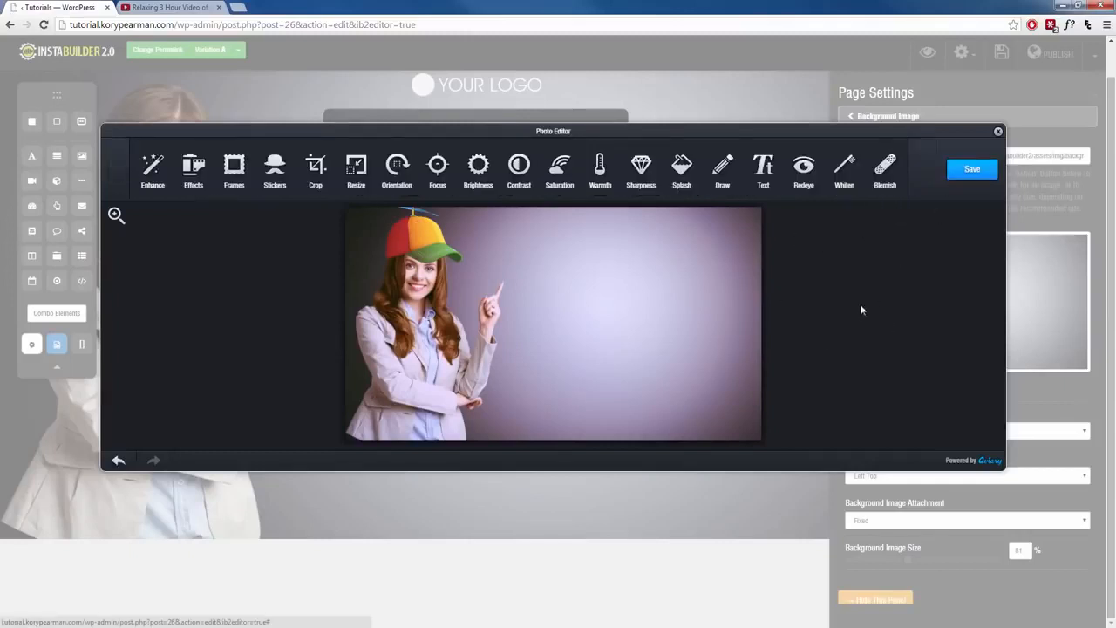
left_click(967, 173)
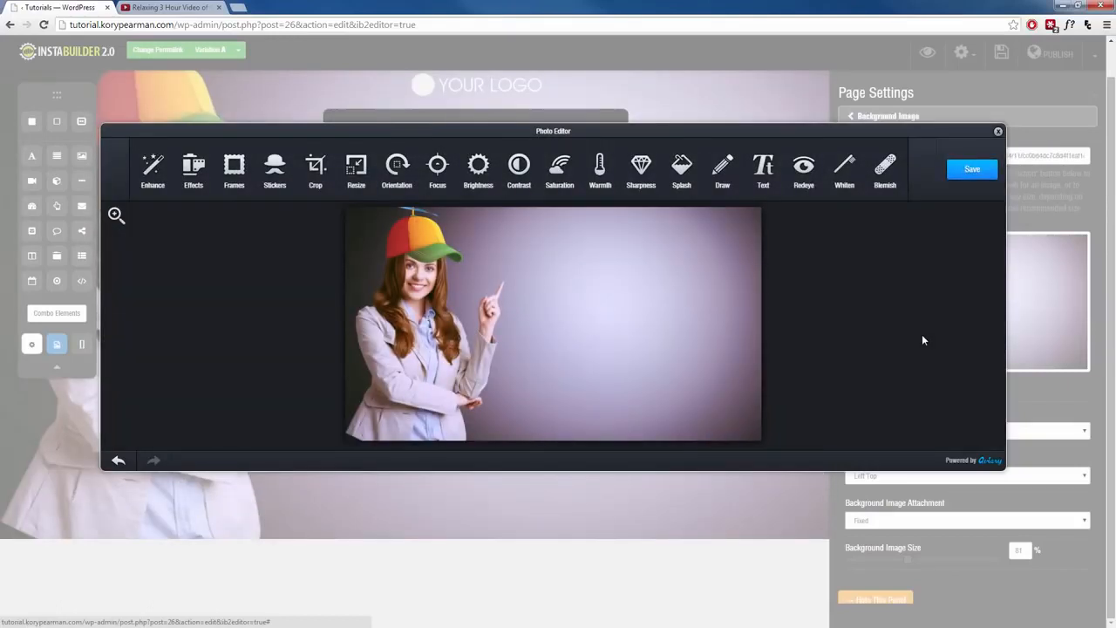
left_click(999, 131)
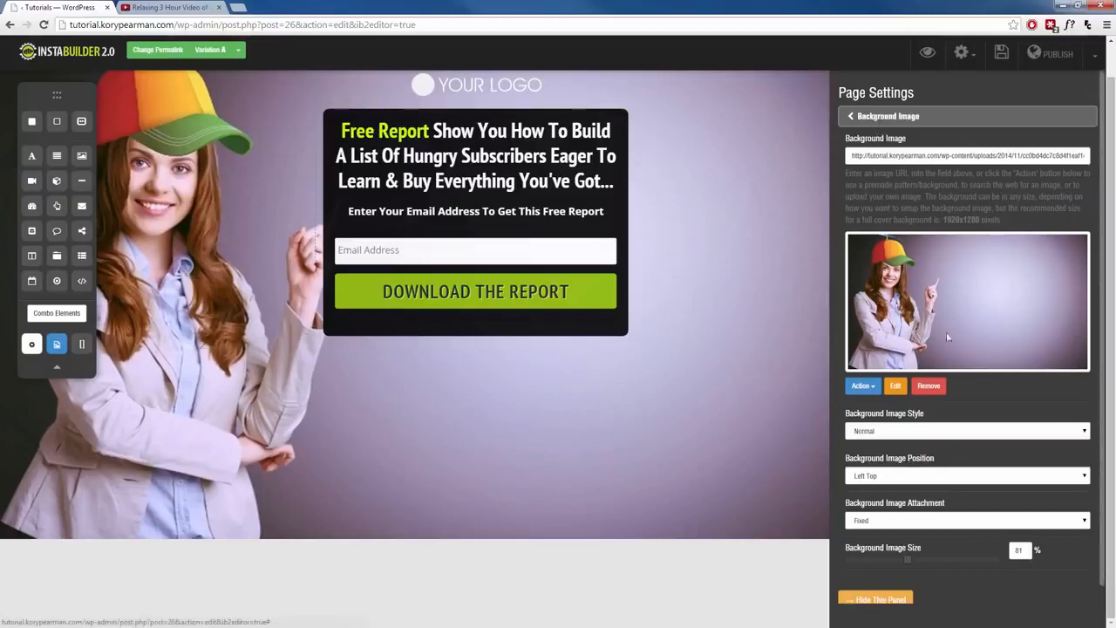
- Remove the background image and open the Background Video settings
left_click(928, 385)
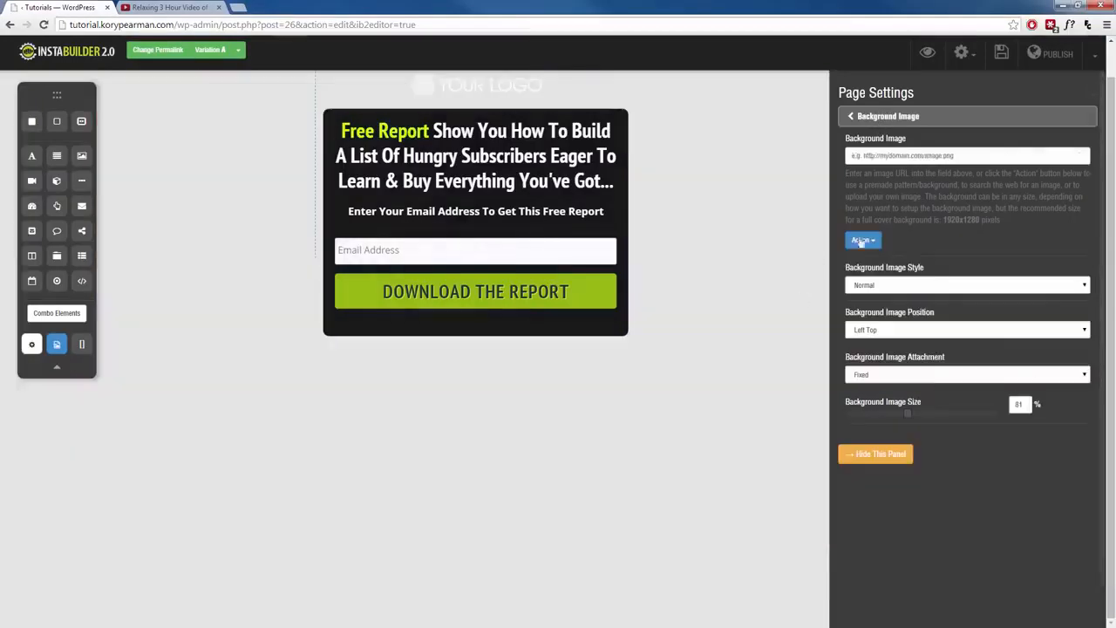
left_click(871, 116)
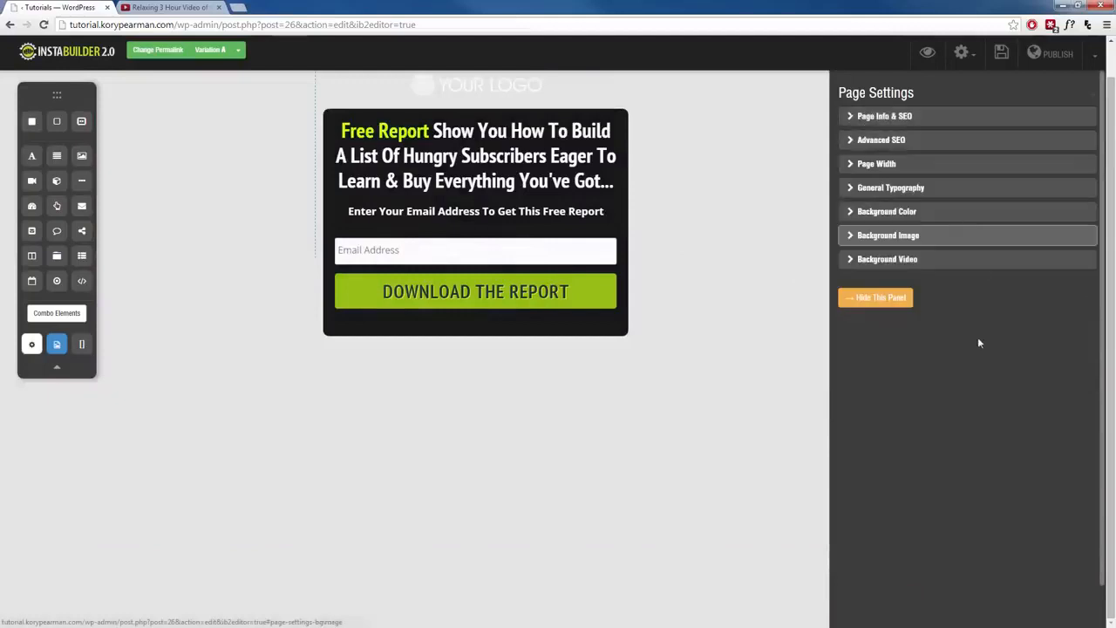
left_click(898, 262)
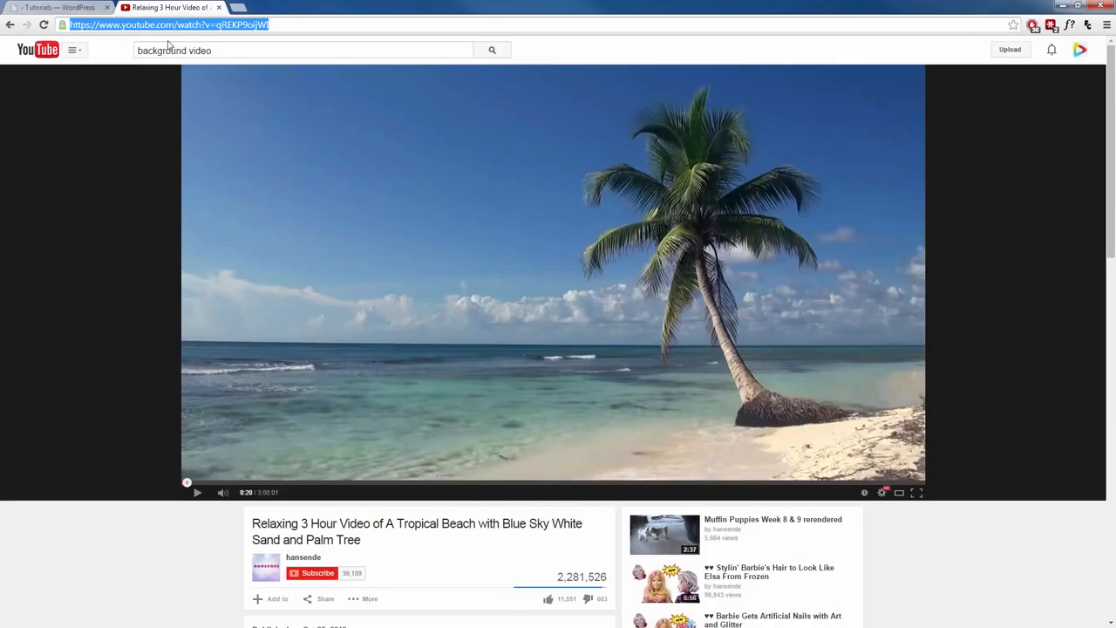
- Copy the tropical beach YouTube video's URL and paste it as the YouTube Video URL
left_click(170, 8)
left_click(222, 493)
left_click(201, 494)
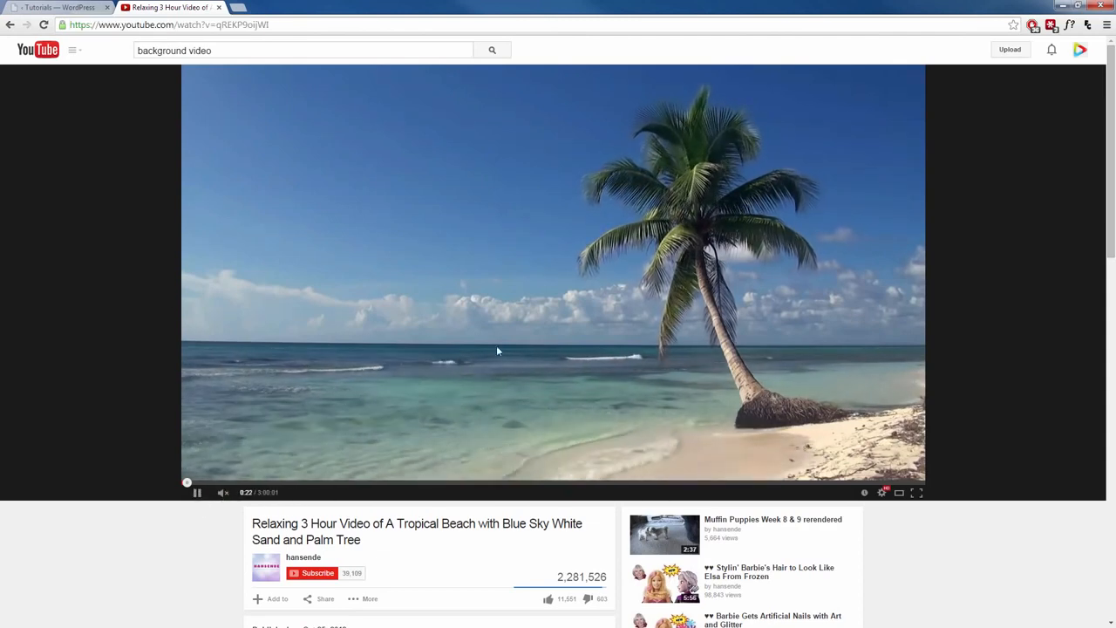
left_click(197, 492)
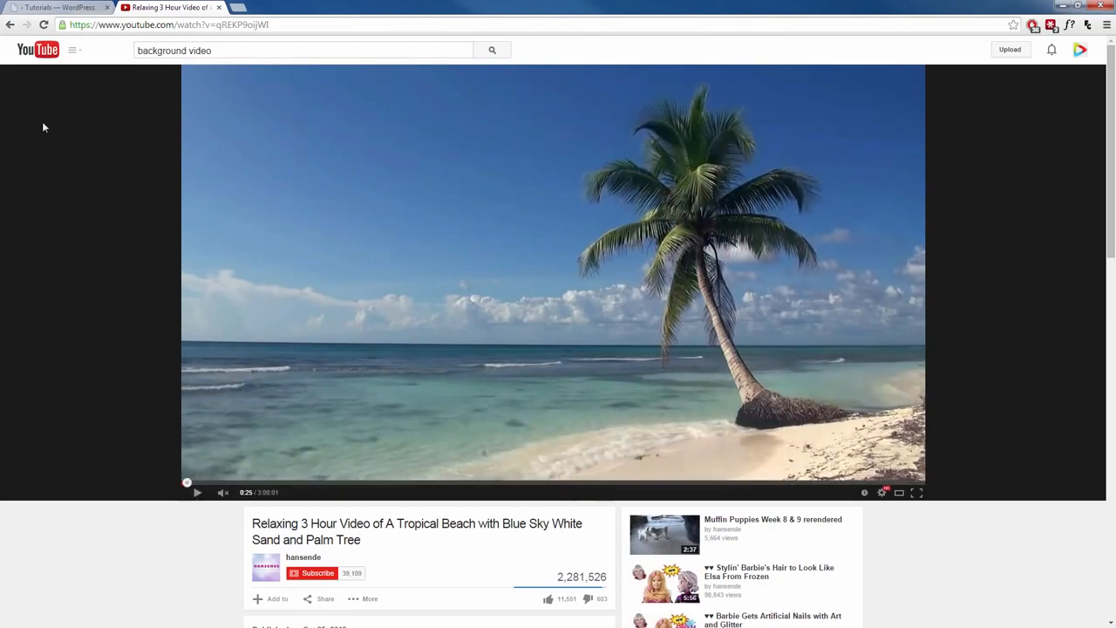
left_click(52, 8)
left_click_drag(1006, 162, 817, 166)
type("https://www.youtube.com/watch?v=qREKP9oijWI")
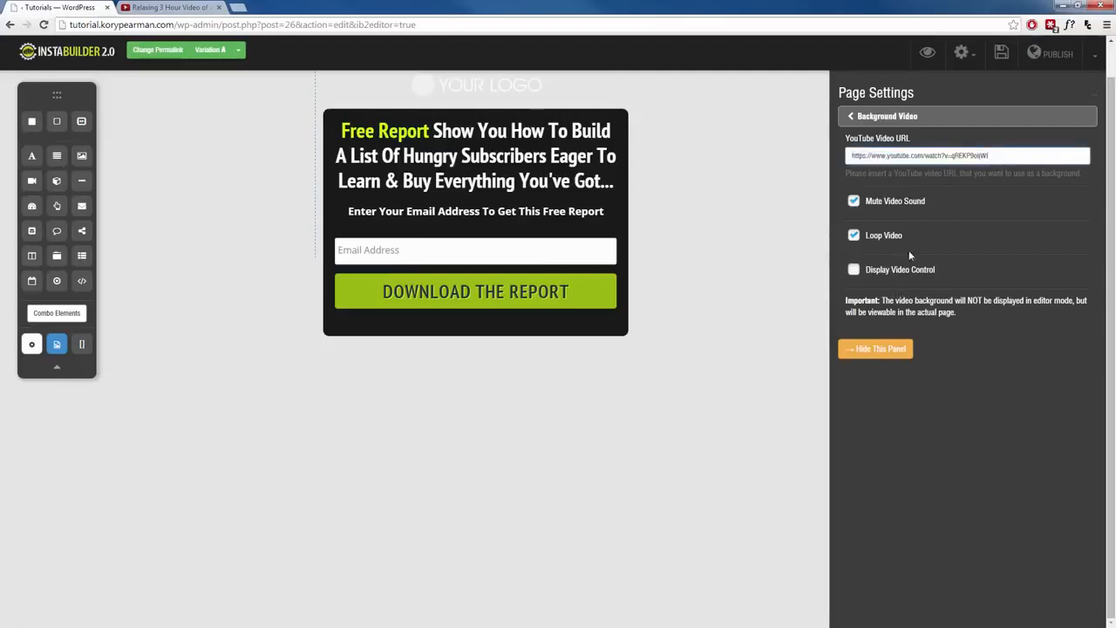
- Toggle the Mute Video Sound and Loop Video options off and back on
left_click(853, 203)
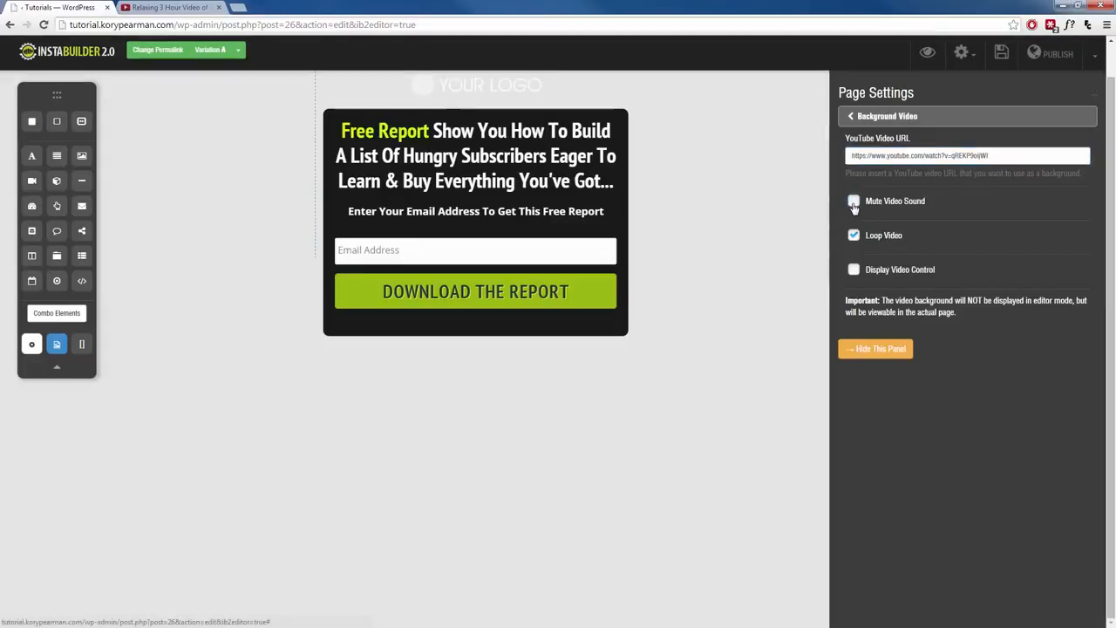
left_click(853, 202)
left_click(854, 237)
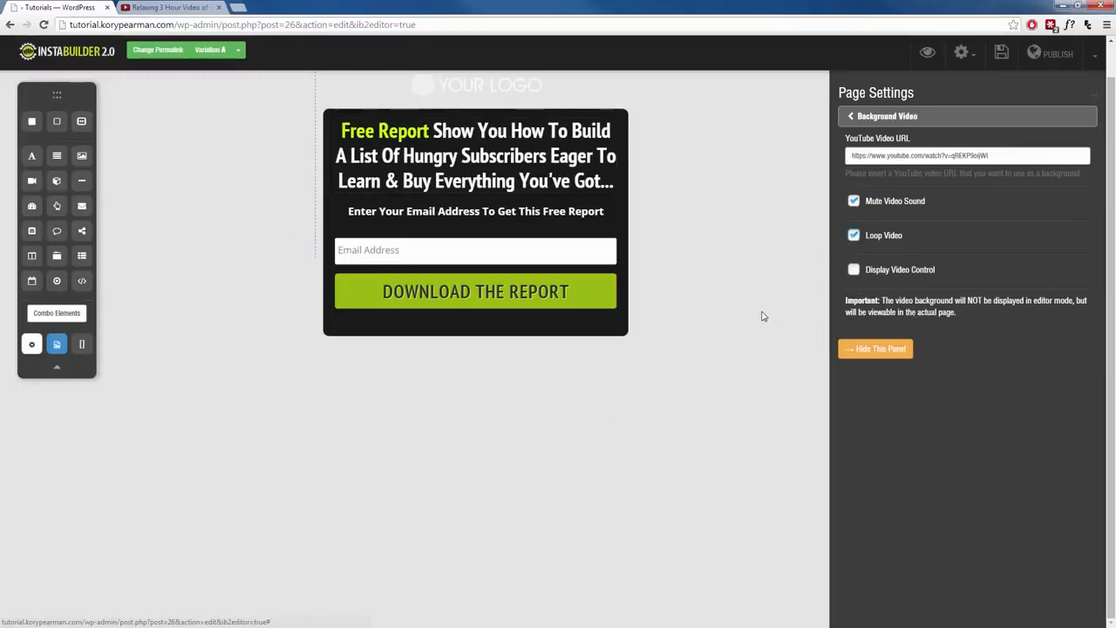
- Save the page with the background video, preview it in a new tab, and return to the editor tab
left_click(1001, 64)
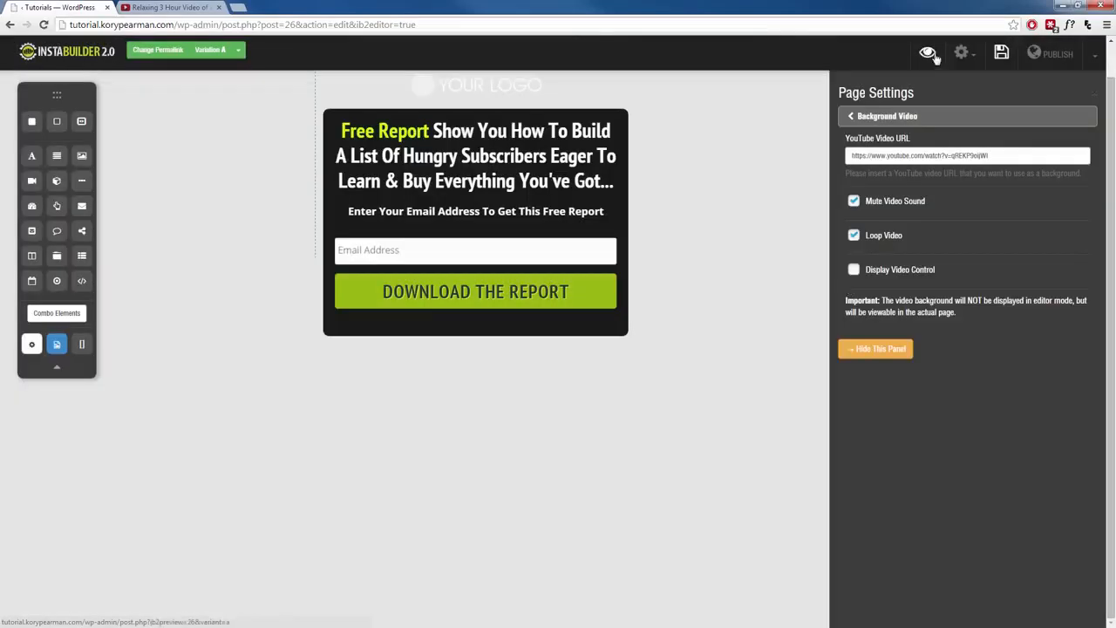
left_click(929, 54)
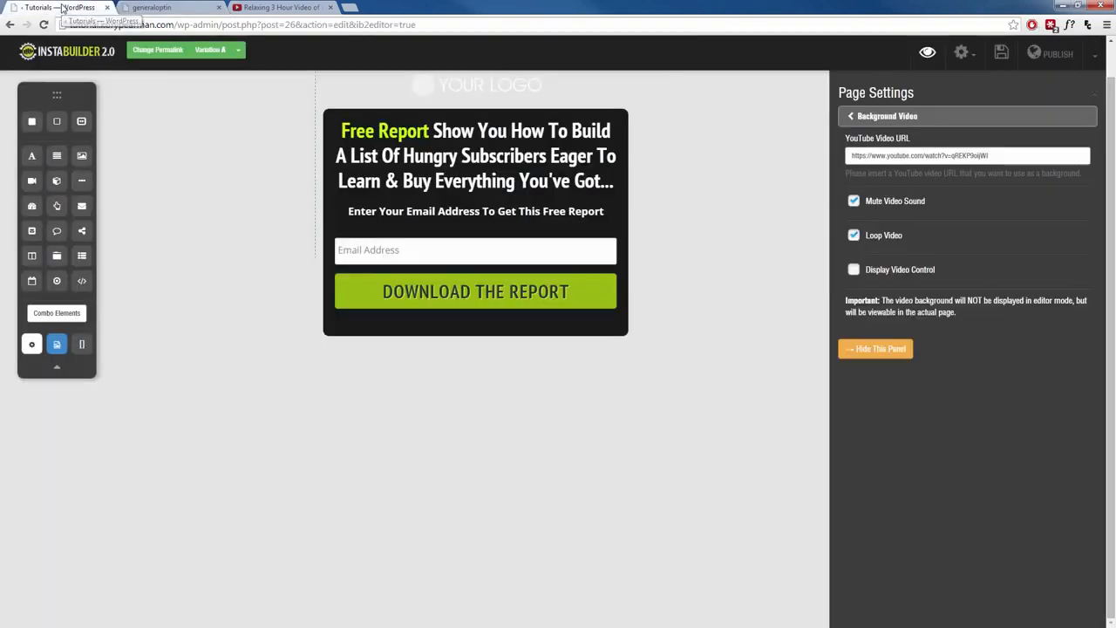
left_click(63, 7)
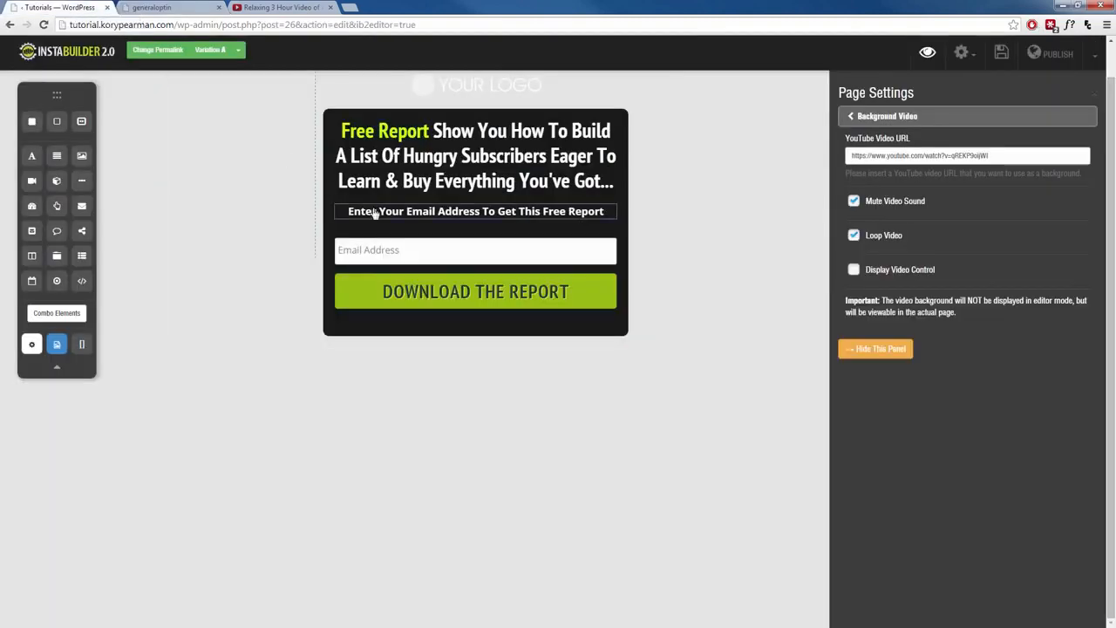
- Open the Background Image settings and apply the pre-made measuring-tape fitness photo as the page background
left_click(903, 116)
left_click(911, 232)
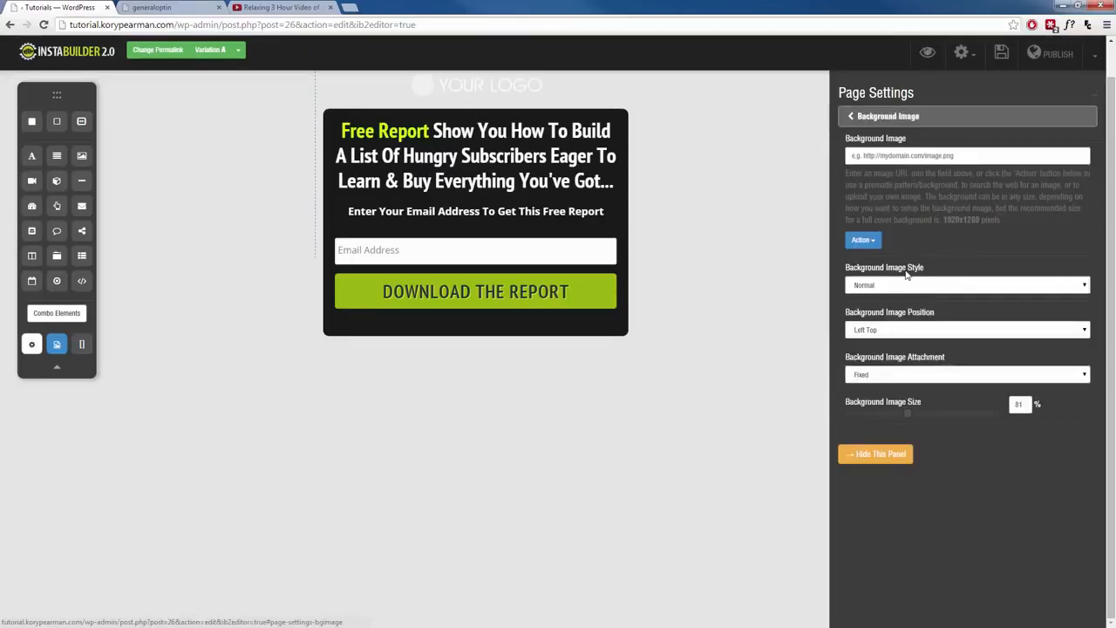
left_click(863, 239)
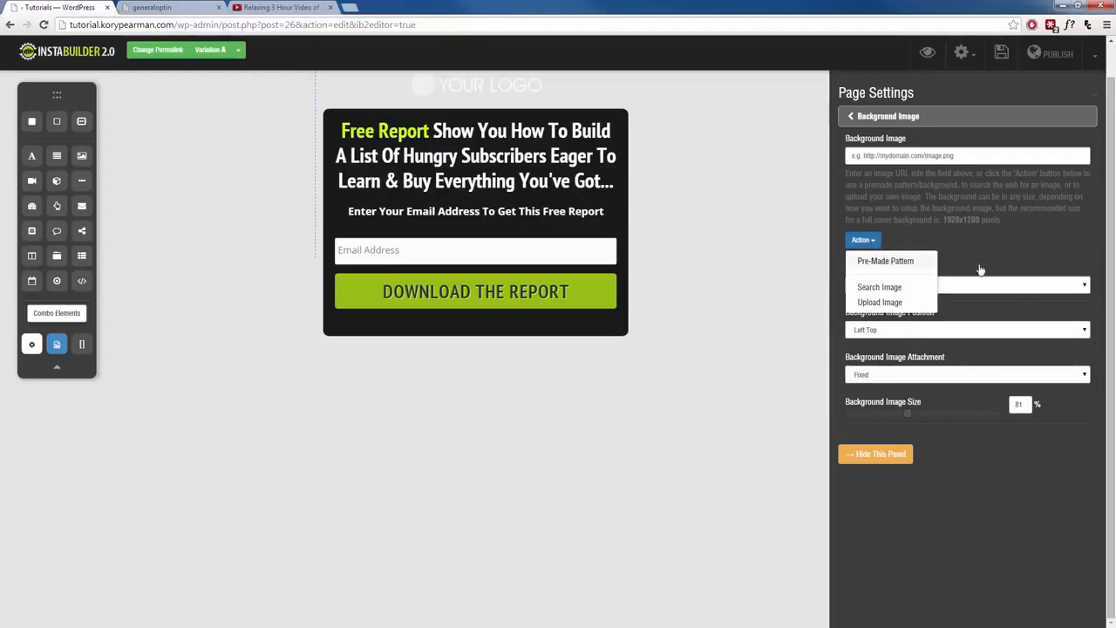
left_click(907, 260)
left_click(949, 245)
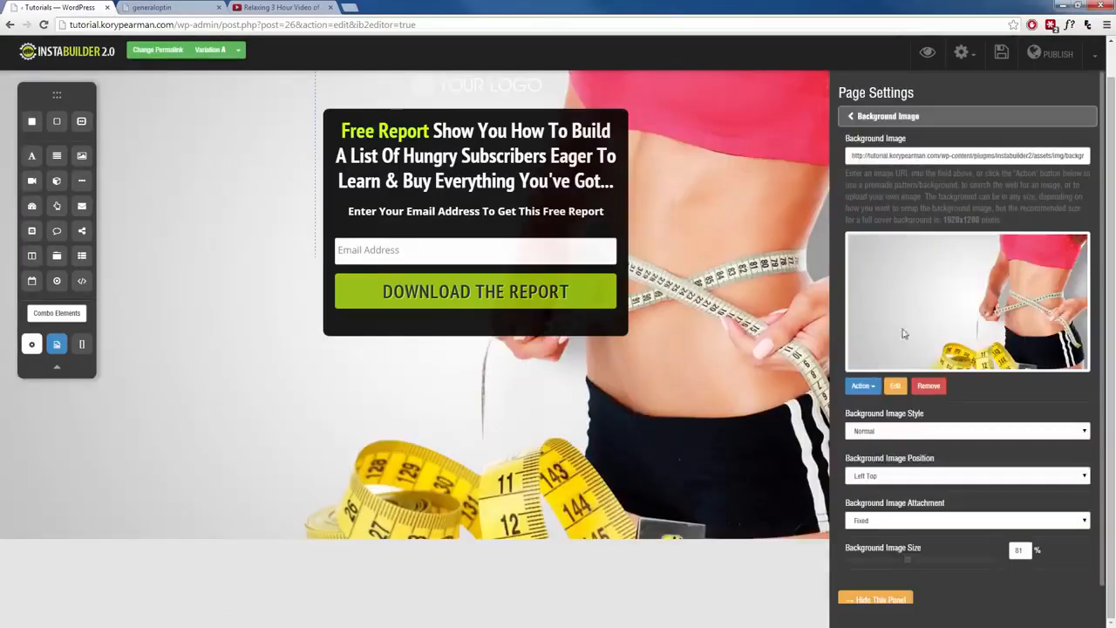